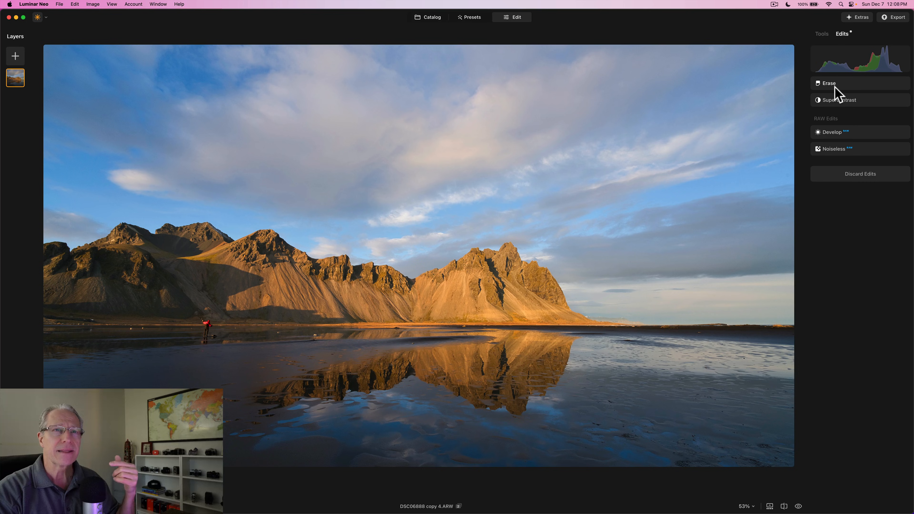
- Show the list of editing tools and compare the edited photo with its unedited original
{"action": "left_click", "coordinate": [817, 36]}
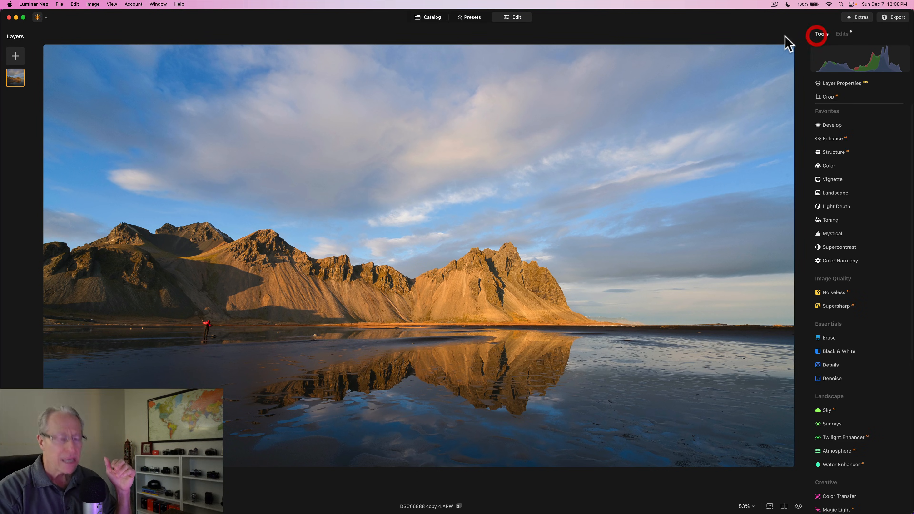
{"action": "key", "text": "backslash"}
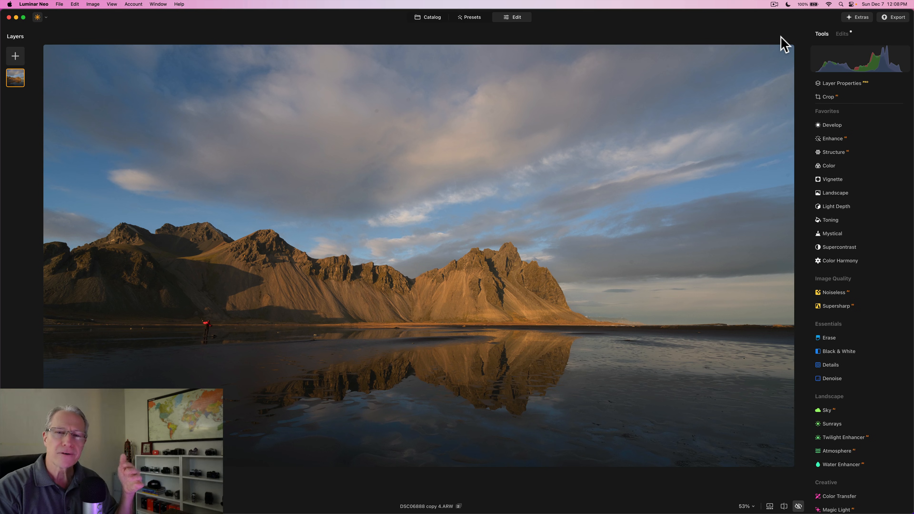
{"action": "key", "text": "backslash"}
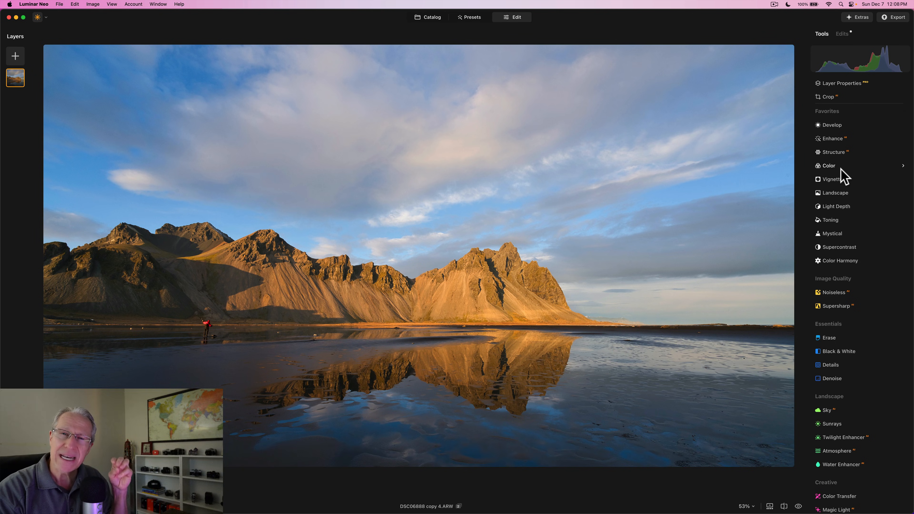
- Apply Light Depth to the photo with an amount of 30
{"action": "left_click", "coordinate": [834, 207]}
{"action": "left_click_drag", "start_coordinate": [826, 253], "coordinate": [845, 253]}
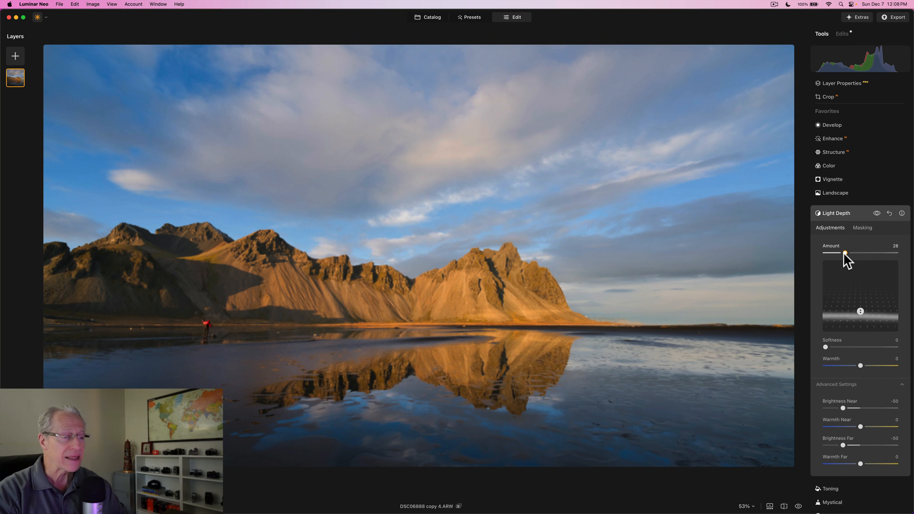
{"action": "left_click_drag", "start_coordinate": [844, 254], "coordinate": [846, 254]}
- Move the Light Depth lighting plane farther back into the scene and set the softness to 20
{"action": "mouse_move", "coordinate": [861, 312]}
{"action": "left_click_drag", "start_coordinate": [861, 312], "coordinate": [861, 279]}
{"action": "left_click", "coordinate": [836, 347]}
{"action": "left_click_drag", "start_coordinate": [837, 348], "coordinate": [840, 347]}
{"action": "left_click_drag", "start_coordinate": [861, 303], "coordinate": [860, 291]}
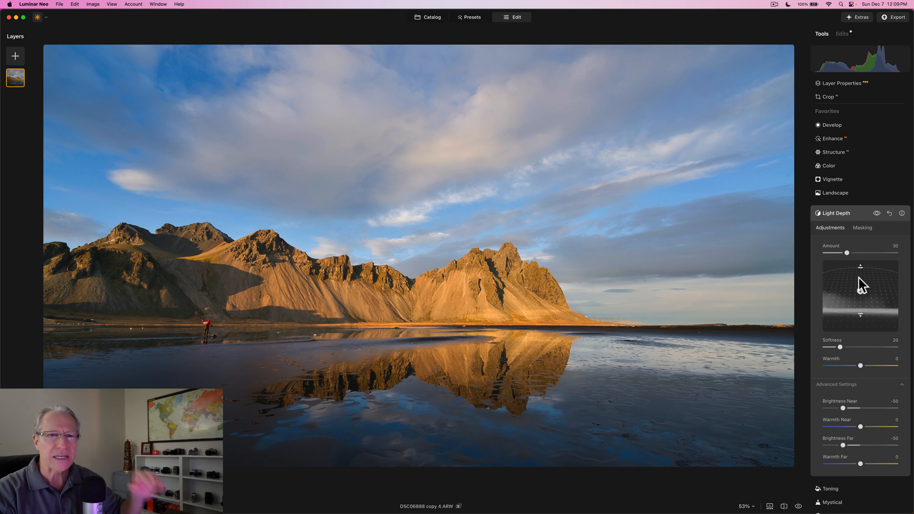
{"action": "left_click", "coordinate": [861, 267]}
{"action": "left_click_drag", "start_coordinate": [861, 291], "coordinate": [861, 289]}
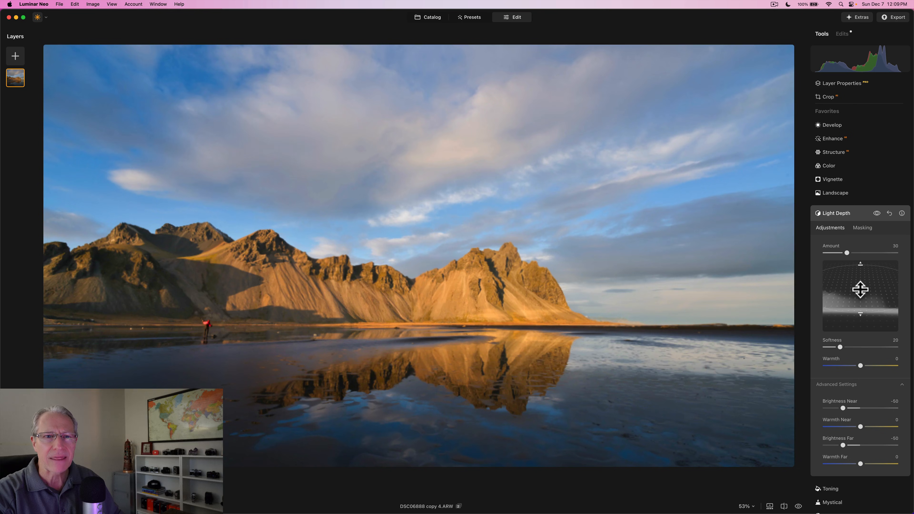
- Compare the photo with and without the Light Depth effect and close the tool
{"action": "left_click", "coordinate": [876, 214]}
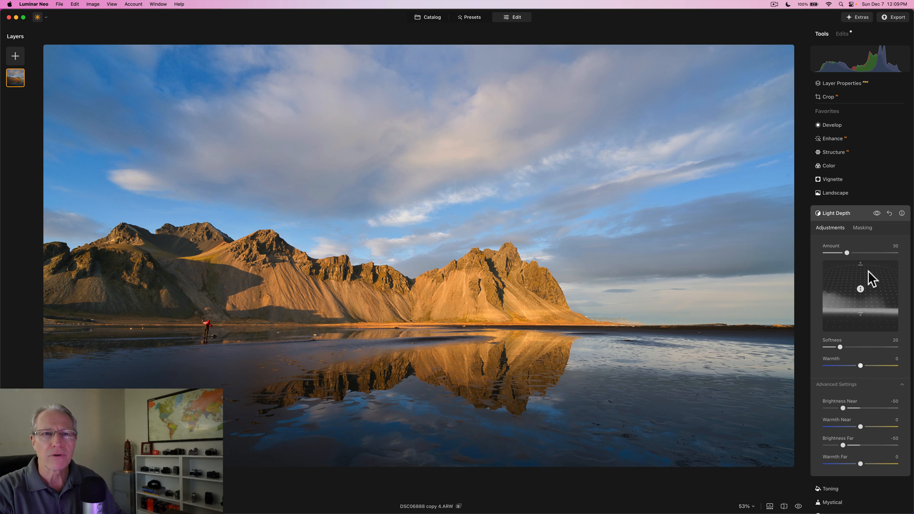
{"action": "left_click", "coordinate": [877, 213]}
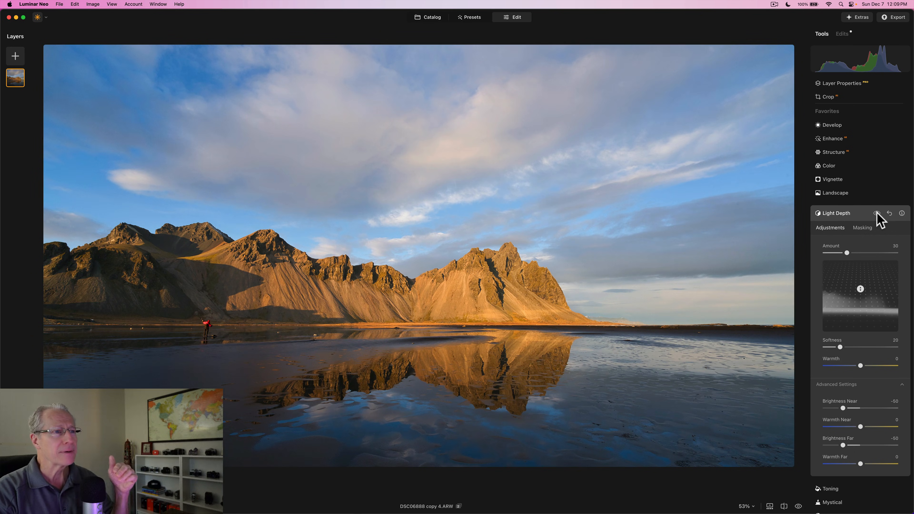
{"action": "left_click", "coordinate": [876, 213]}
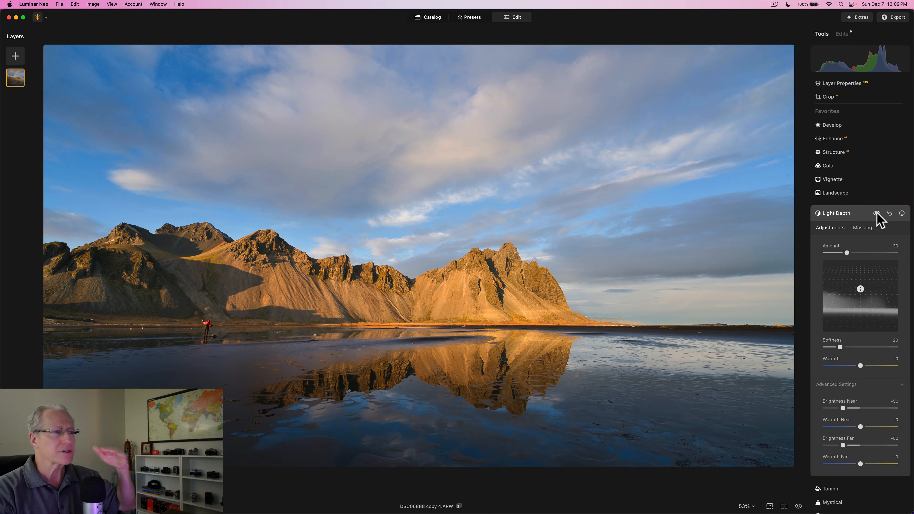
{"action": "left_click", "coordinate": [847, 215]}
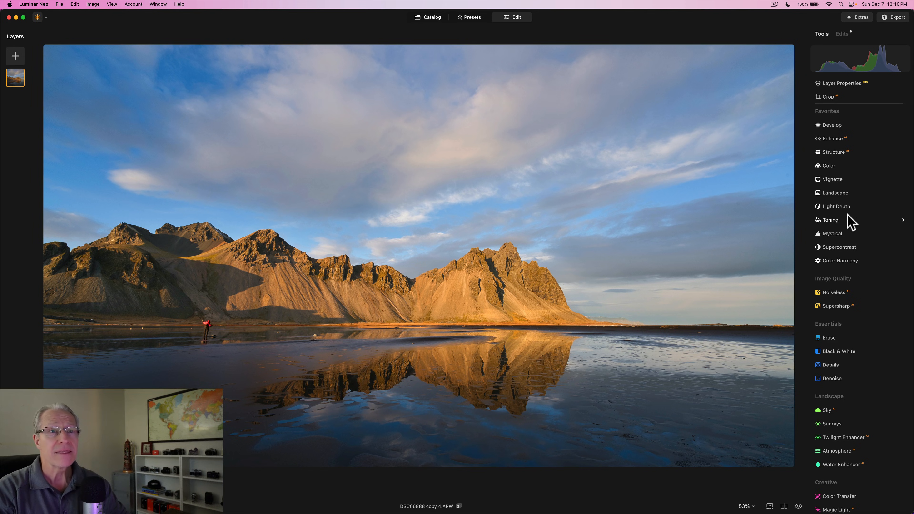
- Mask the Develop tool with a linear gradient running from the top of the sky down to the mountain peaks
{"action": "left_click", "coordinate": [836, 125]}
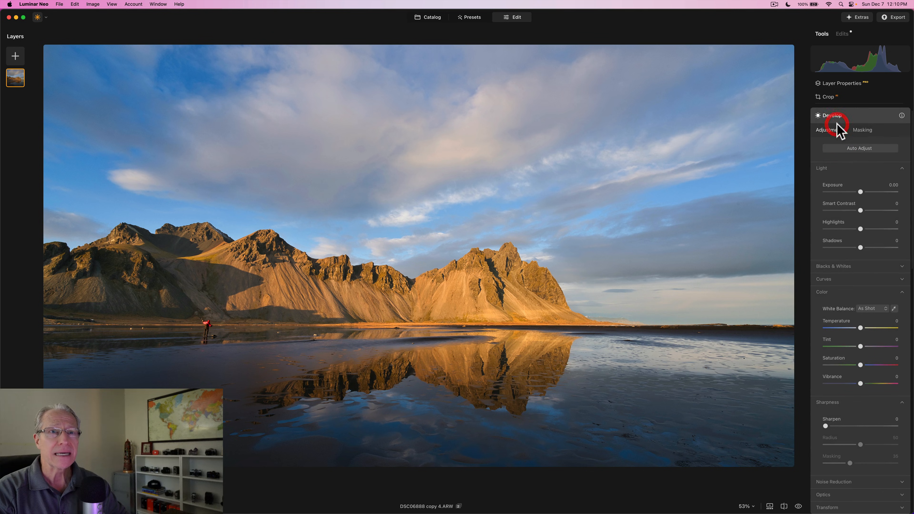
{"action": "left_click", "coordinate": [865, 131]}
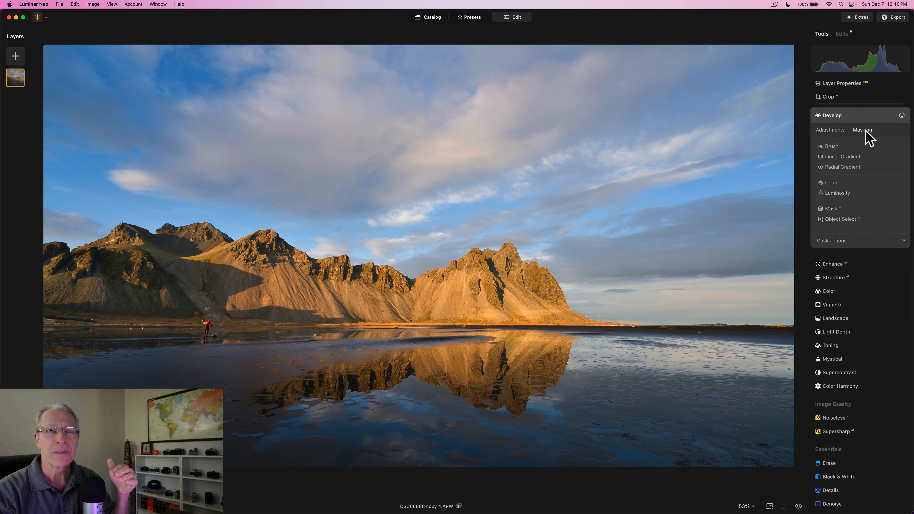
{"action": "left_click", "coordinate": [850, 157]}
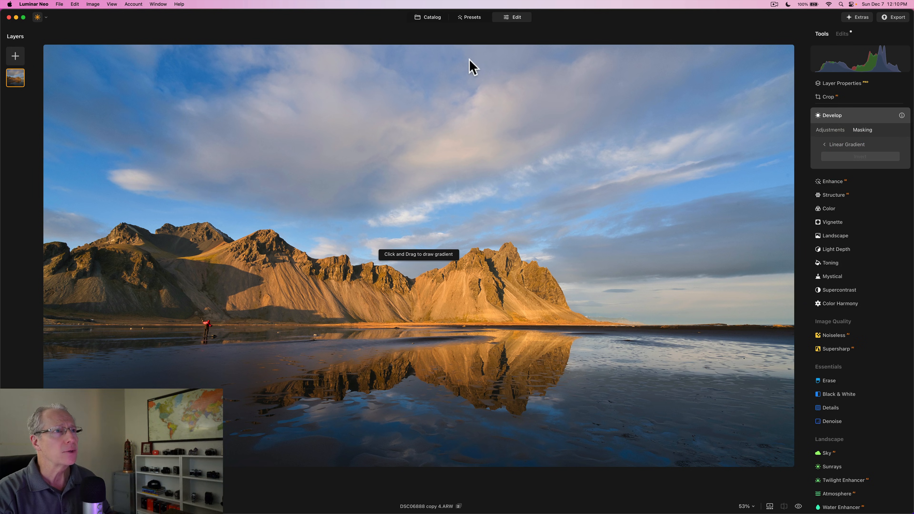
{"action": "left_click_drag", "start_coordinate": [466, 52], "coordinate": [450, 245]}
- Darken the masked sky with a Develop exposure of -0.66 and compare it with the unadjusted version
{"action": "left_click", "coordinate": [826, 131]}
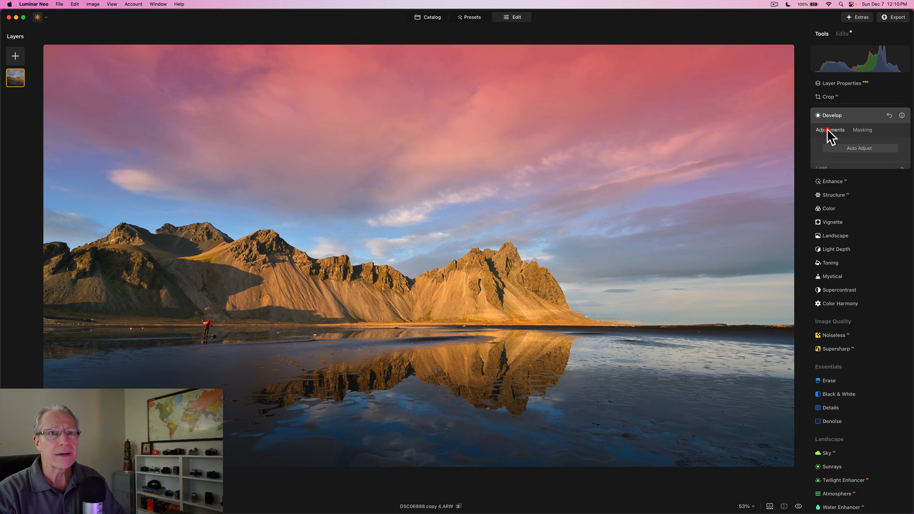
{"action": "left_click_drag", "start_coordinate": [859, 191], "coordinate": [855, 191]}
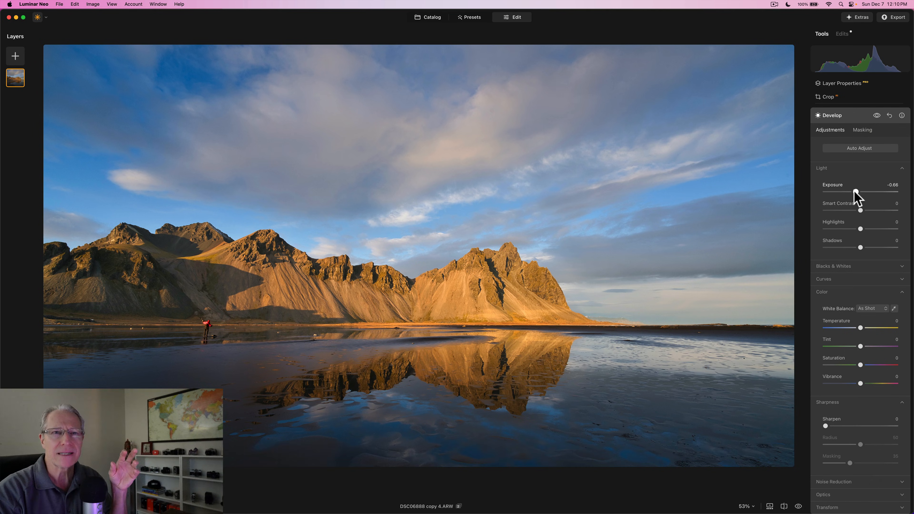
{"action": "left_click", "coordinate": [876, 116]}
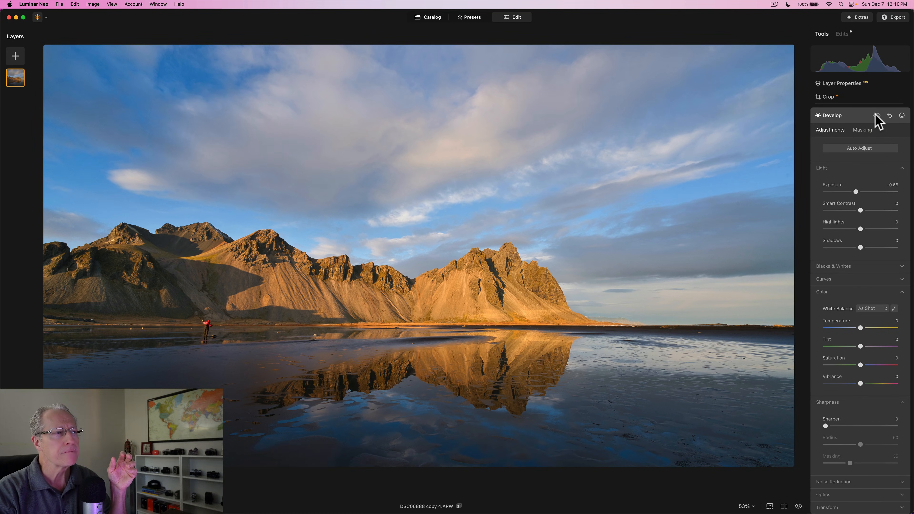
{"action": "left_click", "coordinate": [877, 115]}
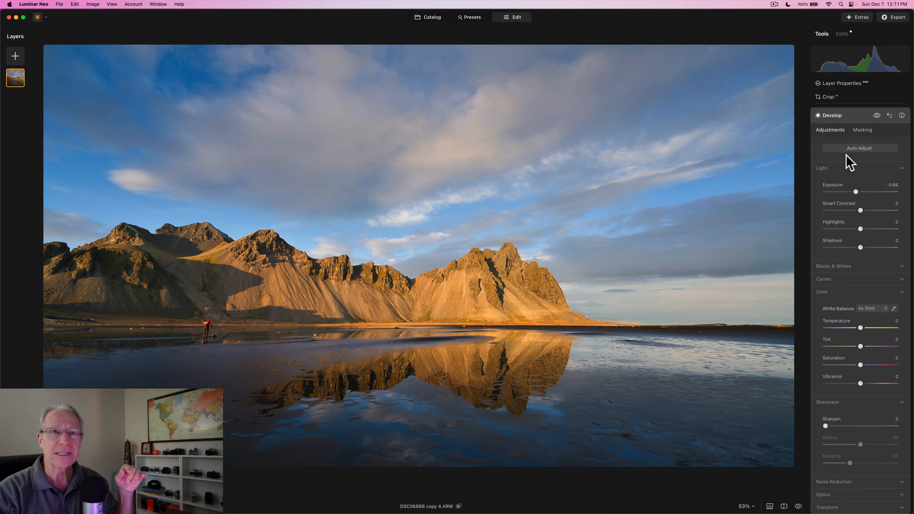
- Add a second linear gradient to the Develop mask, from the bottom edge of the photo up to the shoreline
{"action": "left_click", "coordinate": [863, 130]}
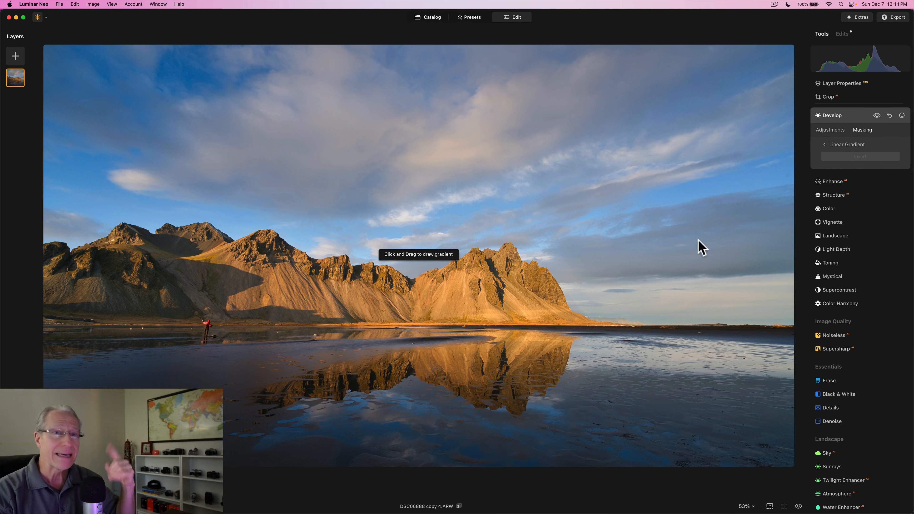
{"action": "left_click_drag", "start_coordinate": [618, 473], "coordinate": [597, 325]}
{"action": "left_click_drag", "start_coordinate": [612, 398], "coordinate": [612, 403]}
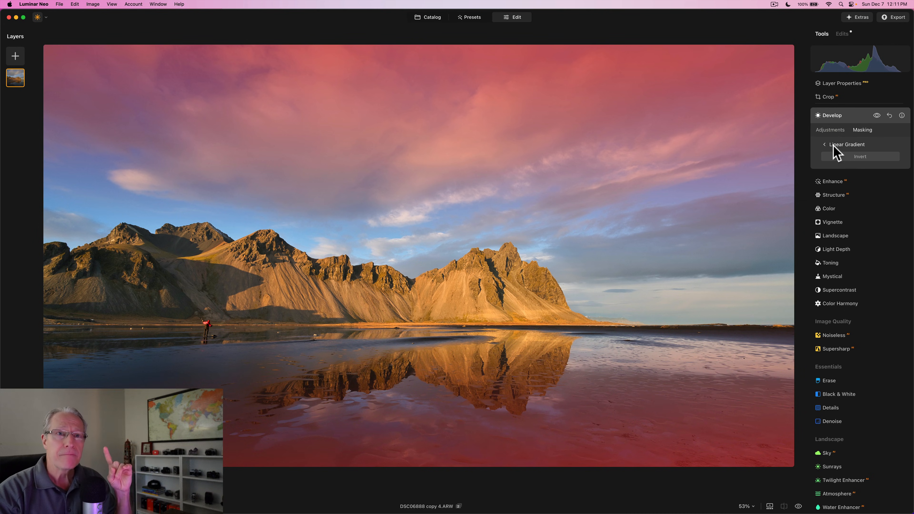
{"action": "left_click", "coordinate": [827, 130]}
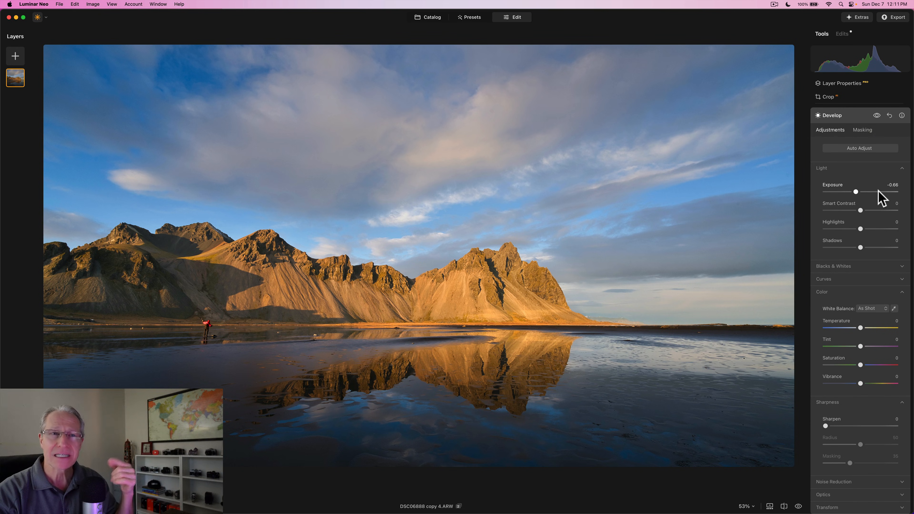
- Compare the photo repeatedly with and without the masked Develop darkening and close the tool
{"action": "left_click", "coordinate": [877, 116]}
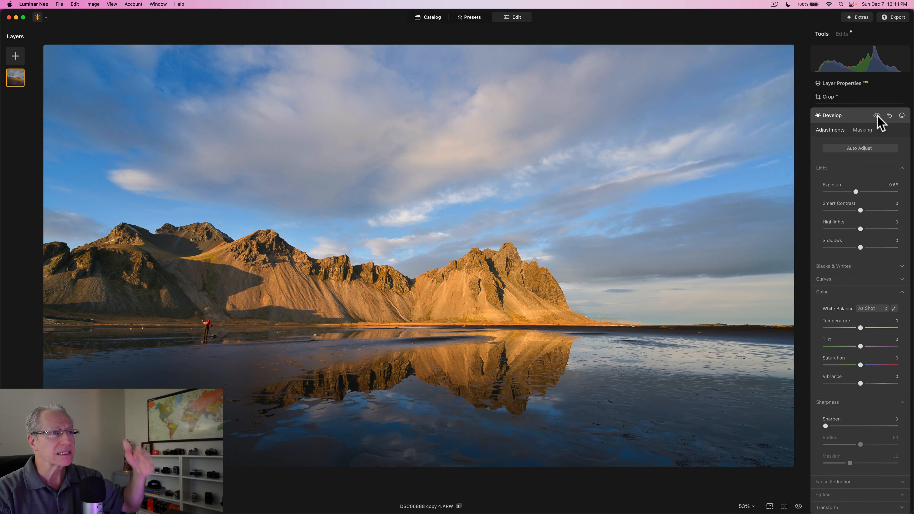
{"action": "left_click", "coordinate": [876, 115]}
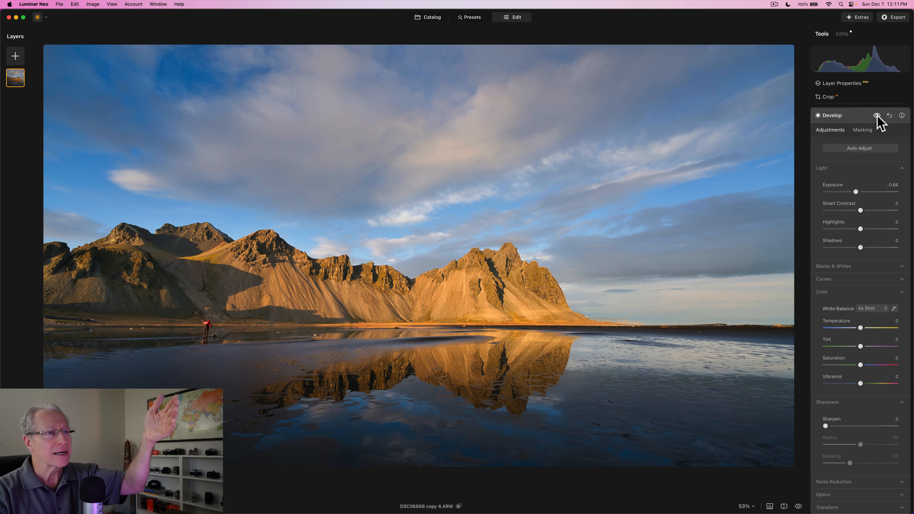
{"action": "left_click", "coordinate": [877, 115]}
{"action": "left_click", "coordinate": [877, 115]}
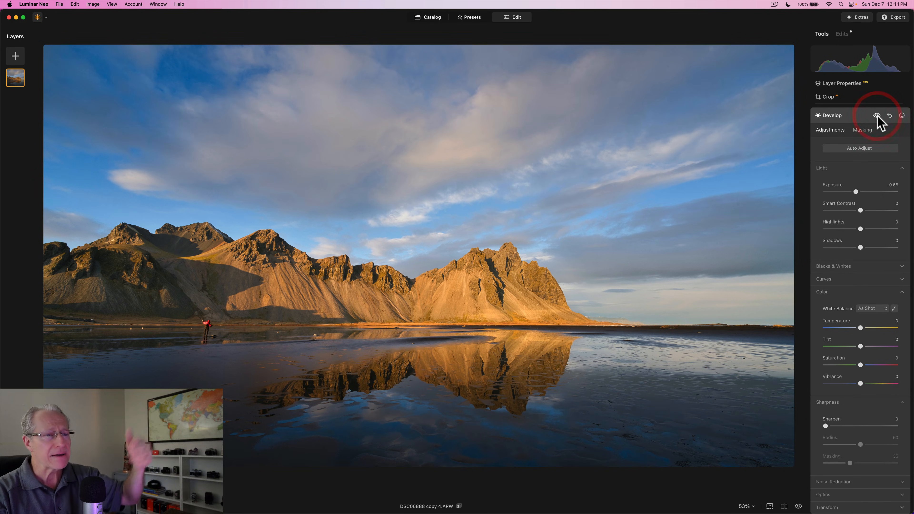
{"action": "left_click", "coordinate": [877, 115]}
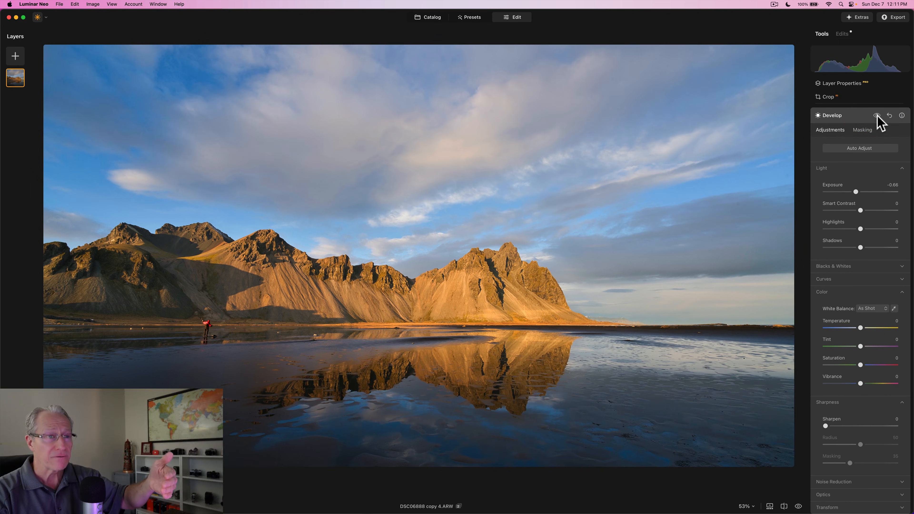
{"action": "left_click", "coordinate": [876, 115]}
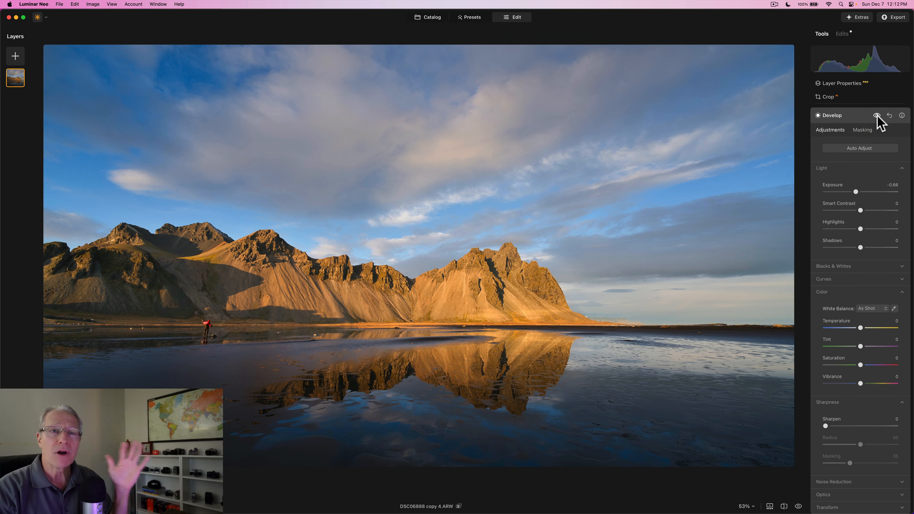
{"action": "left_click", "coordinate": [876, 116]}
{"action": "left_click", "coordinate": [877, 115]}
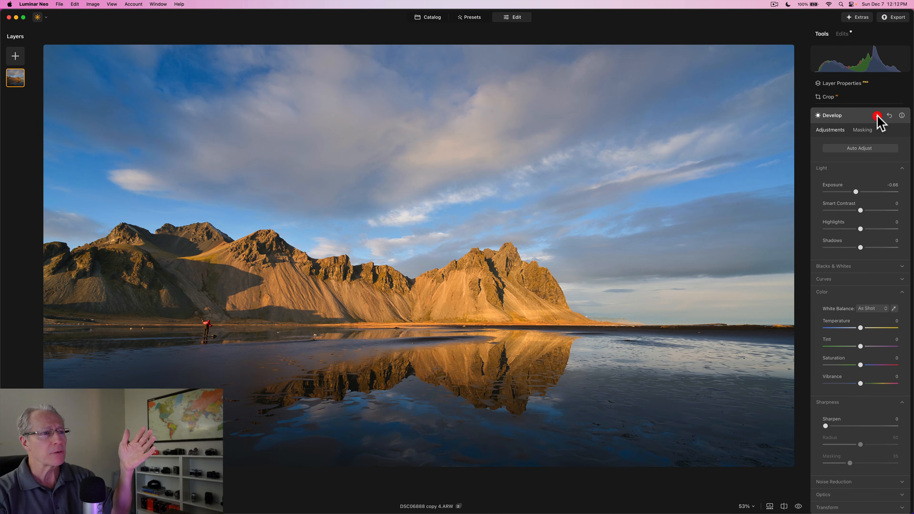
{"action": "left_click", "coordinate": [850, 114]}
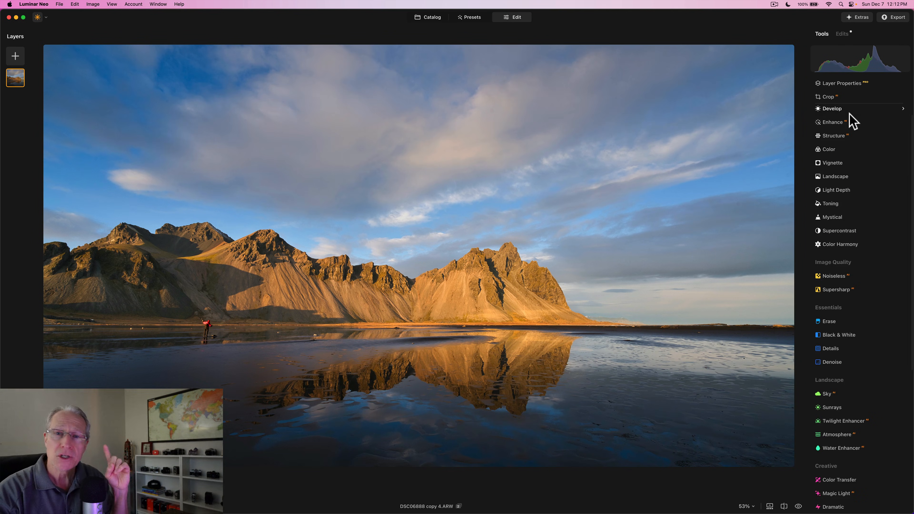
- In the Color tool's HSL settings, set the orange hue to -10 and the yellow hue to -17
{"action": "left_click", "coordinate": [828, 150]}
{"action": "left_click", "coordinate": [843, 268]}
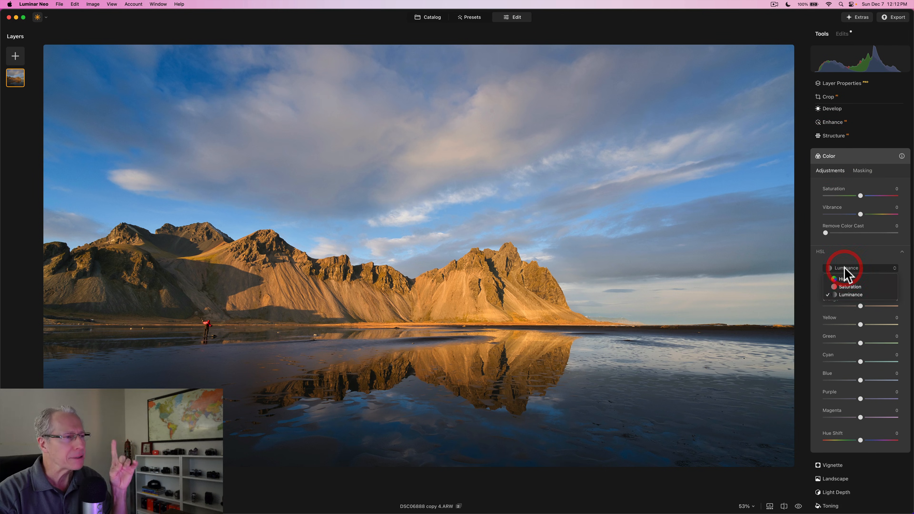
{"action": "left_click", "coordinate": [844, 280]}
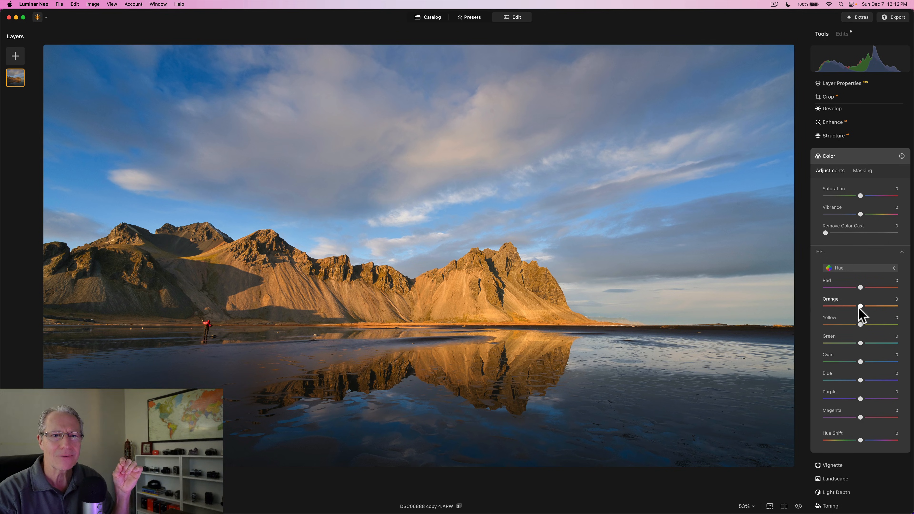
{"action": "left_click_drag", "start_coordinate": [860, 306], "coordinate": [857, 325]}
- Set the orange luminance to -10 and the yellow luminance to -8, and compare the photo without the color changes
{"action": "left_click", "coordinate": [849, 267]}
{"action": "left_click", "coordinate": [850, 292]}
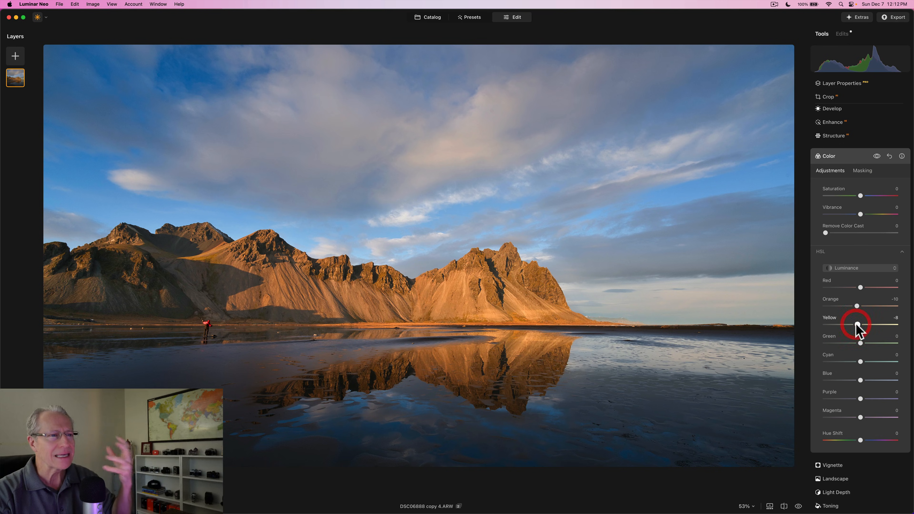
{"action": "left_click", "coordinate": [877, 157]}
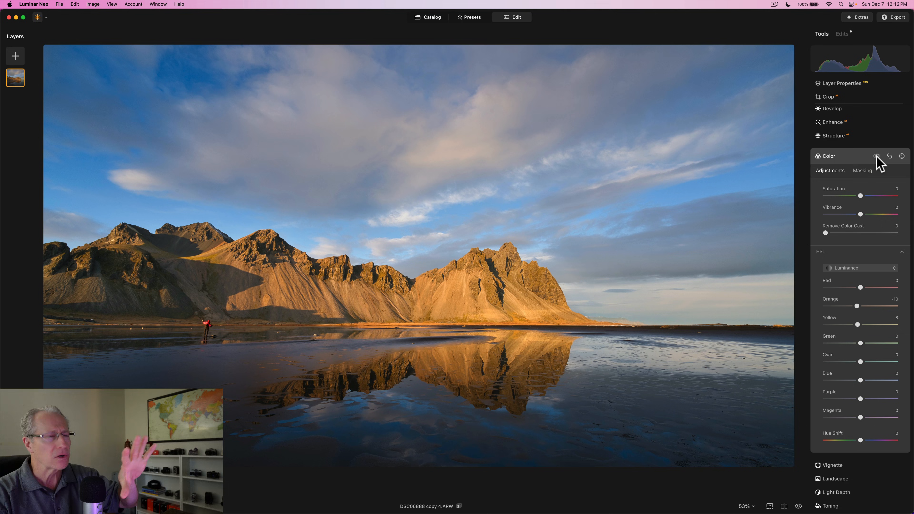
{"action": "left_click", "coordinate": [877, 157]}
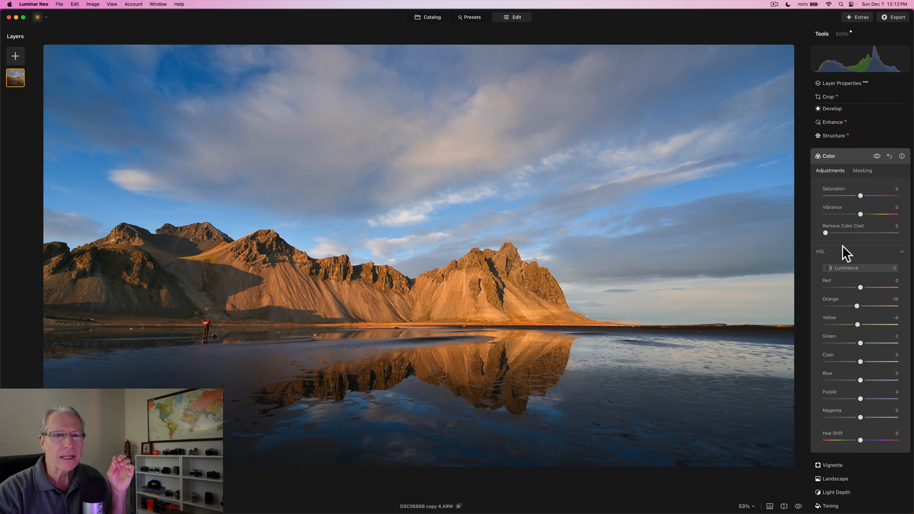
- Test the yellow hue at 94 and settle on a yellow hue of -20
{"action": "left_click", "coordinate": [848, 268]}
{"action": "left_click", "coordinate": [843, 279]}
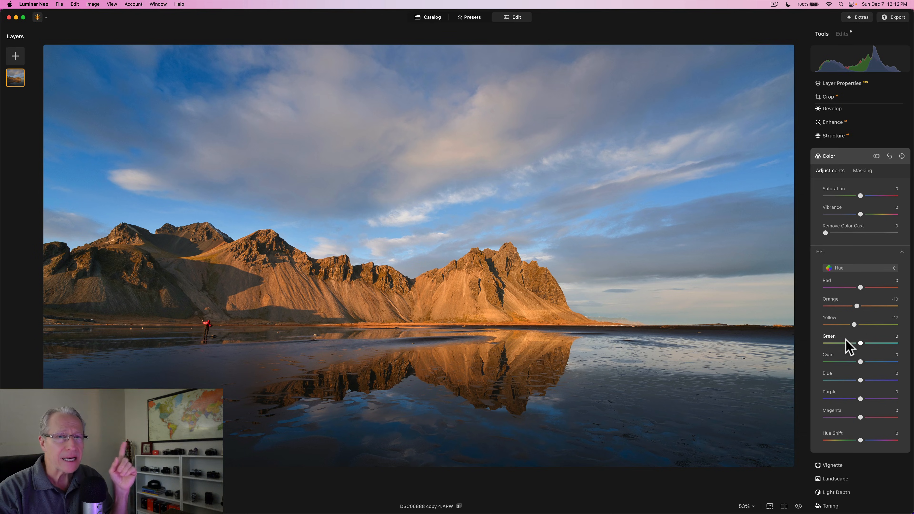
{"action": "left_click_drag", "start_coordinate": [854, 325], "coordinate": [894, 325]}
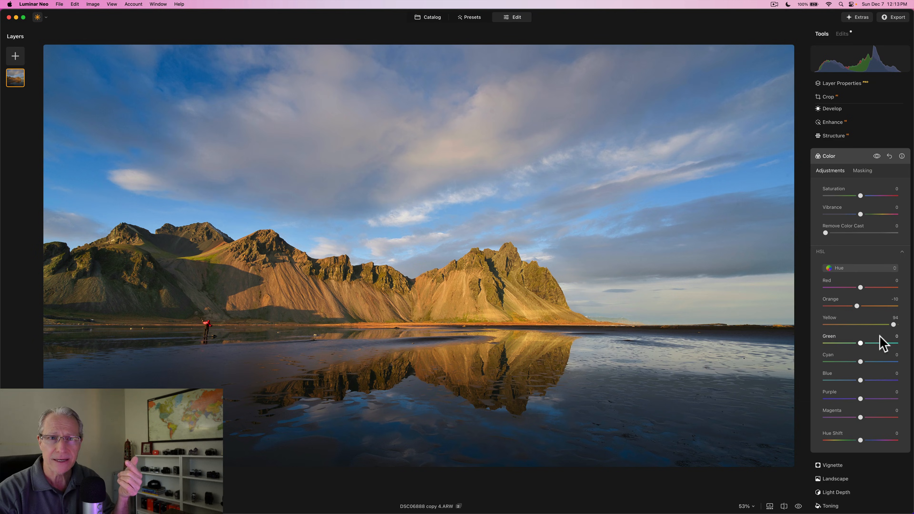
{"action": "left_click_drag", "start_coordinate": [893, 325], "coordinate": [852, 324]}
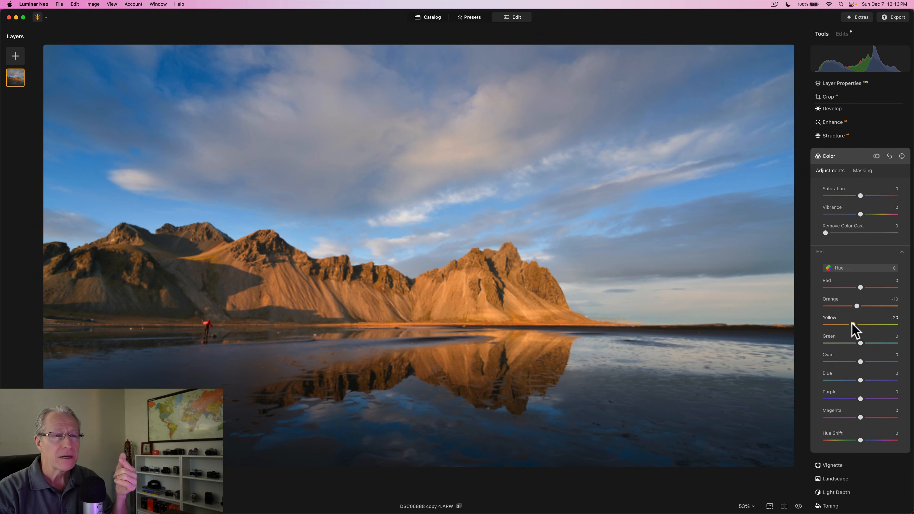
- Compare the photo with and without the HSL color adjustments and close the Color tool
{"action": "left_click", "coordinate": [853, 323]}
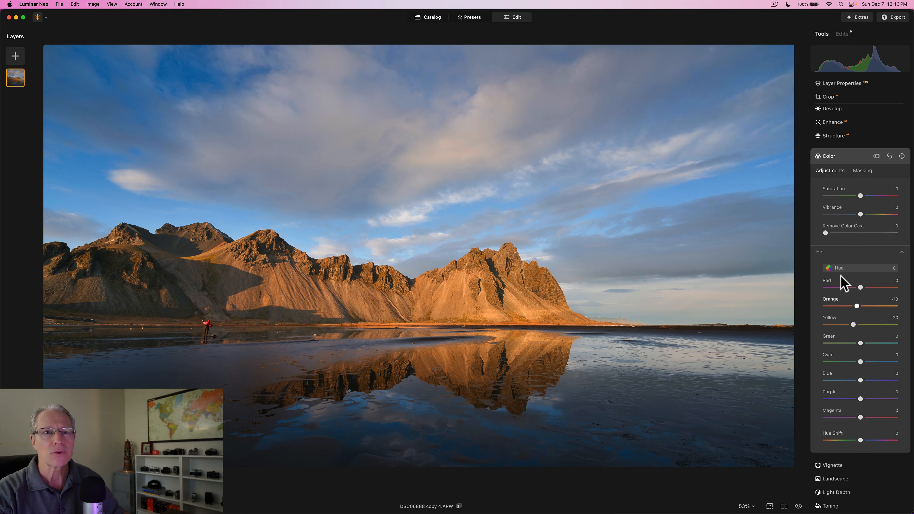
{"action": "left_click", "coordinate": [875, 156]}
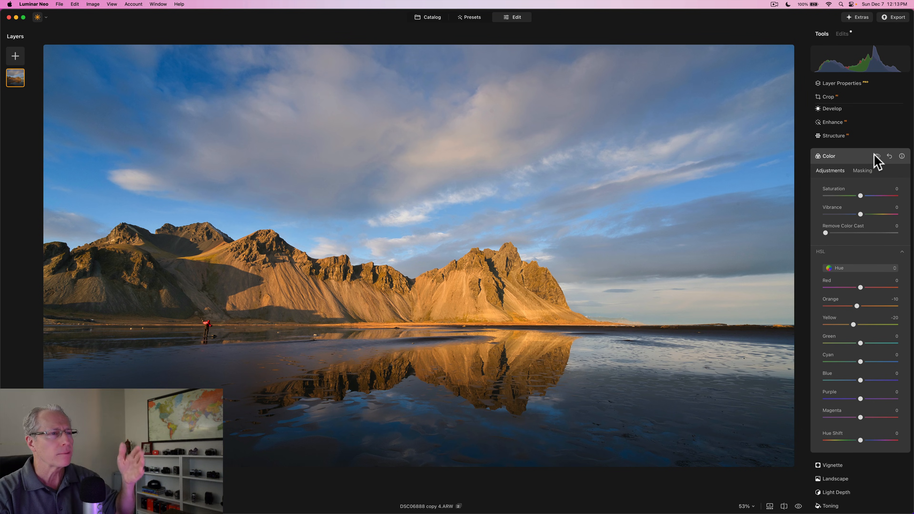
{"action": "left_click", "coordinate": [876, 158]}
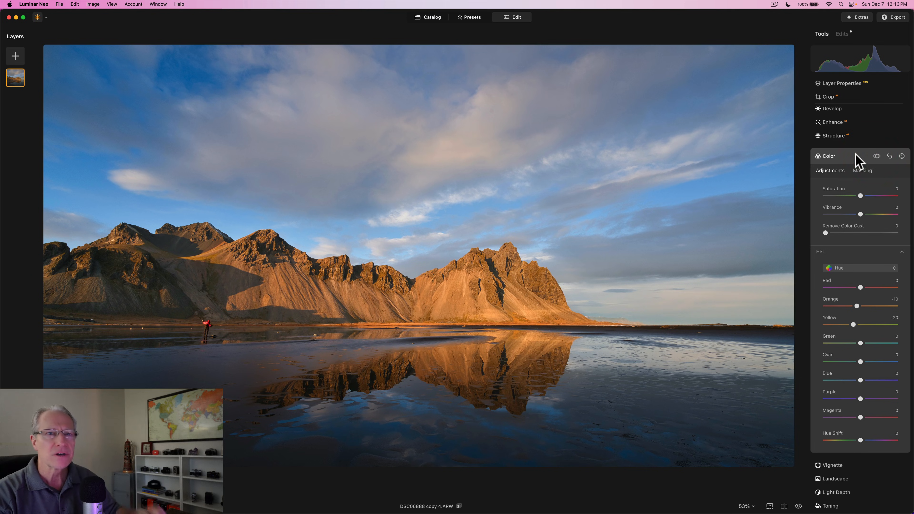
{"action": "left_click", "coordinate": [856, 155]}
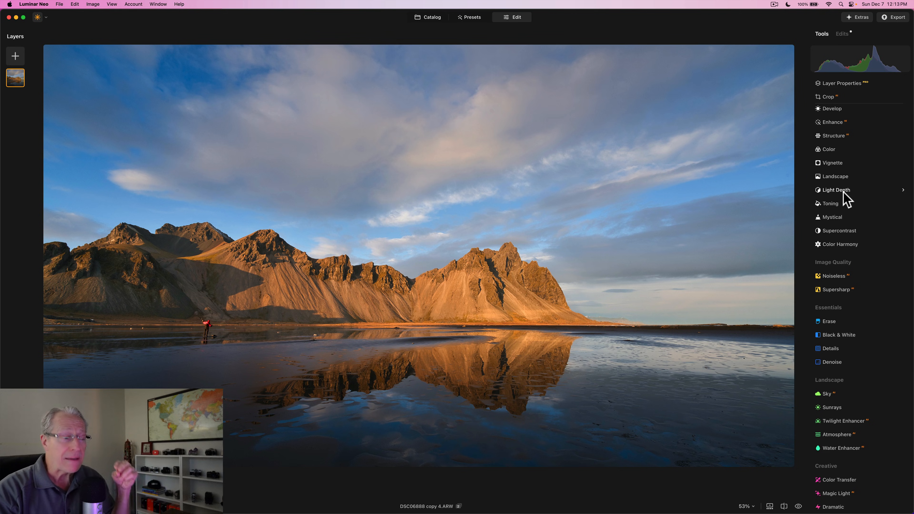
- Mask the Structure tool with a wide radial gradient covering the central mountains and their reflection in the water
{"action": "left_click", "coordinate": [834, 137]}
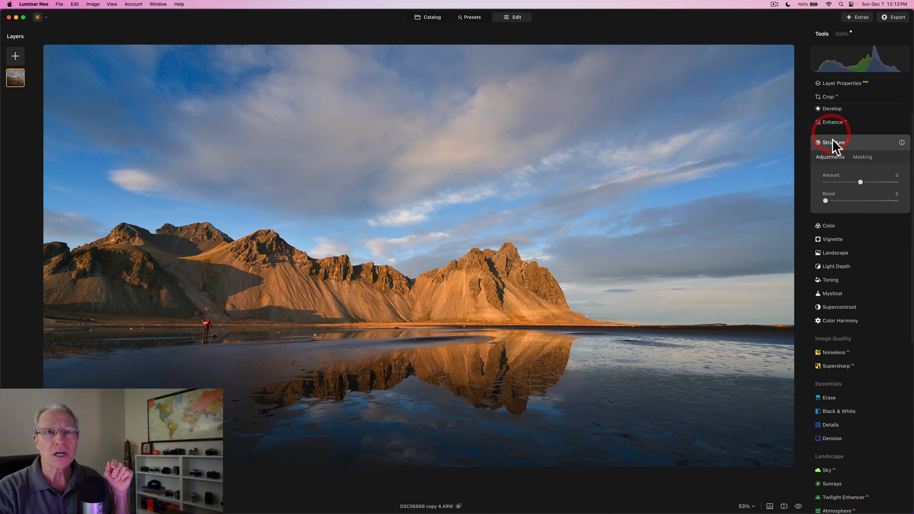
{"action": "left_click", "coordinate": [863, 157]}
{"action": "left_click", "coordinate": [844, 196]}
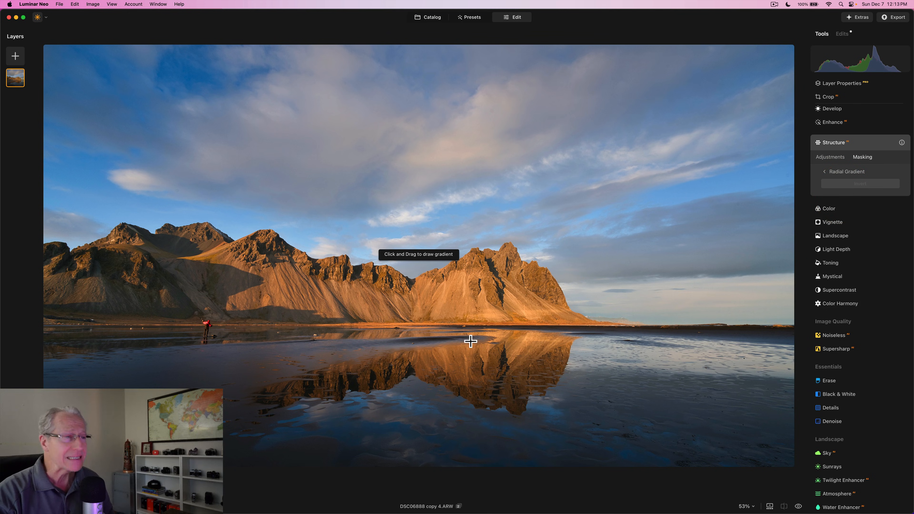
{"action": "mouse_move", "coordinate": [412, 330]}
{"action": "left_mouse_down"}
{"action": "mouse_move", "coordinate": [445, 347]}
{"action": "mouse_move", "coordinate": [706, 321]}
{"action": "left_mouse_up"}
{"action": "left_click_drag", "start_coordinate": [413, 256], "coordinate": [414, 237]}
{"action": "left_click_drag", "start_coordinate": [418, 293], "coordinate": [364, 299]}
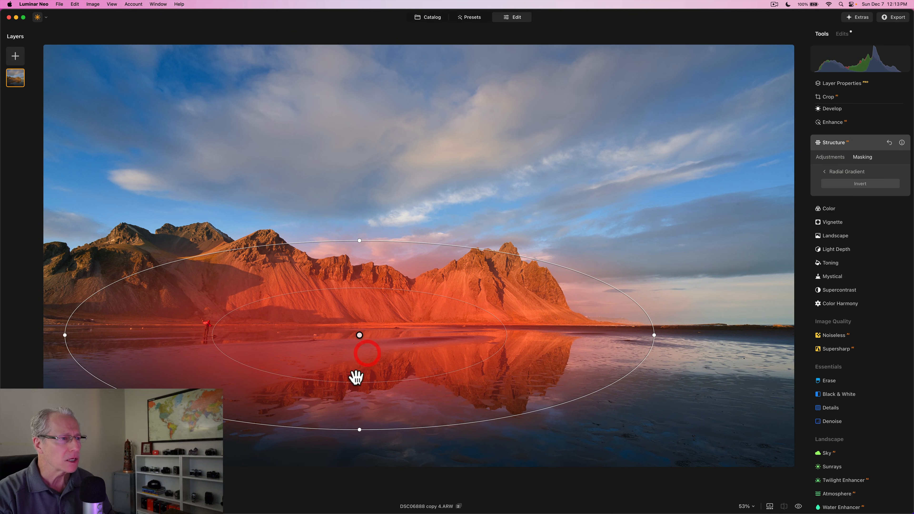
{"action": "left_click_drag", "start_coordinate": [356, 430], "coordinate": [359, 453]}
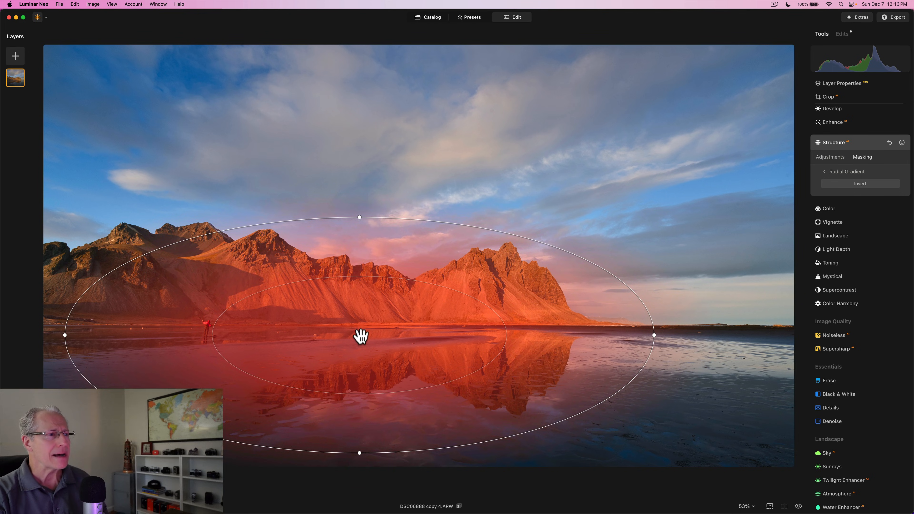
{"action": "left_click_drag", "start_coordinate": [360, 336], "coordinate": [360, 338]}
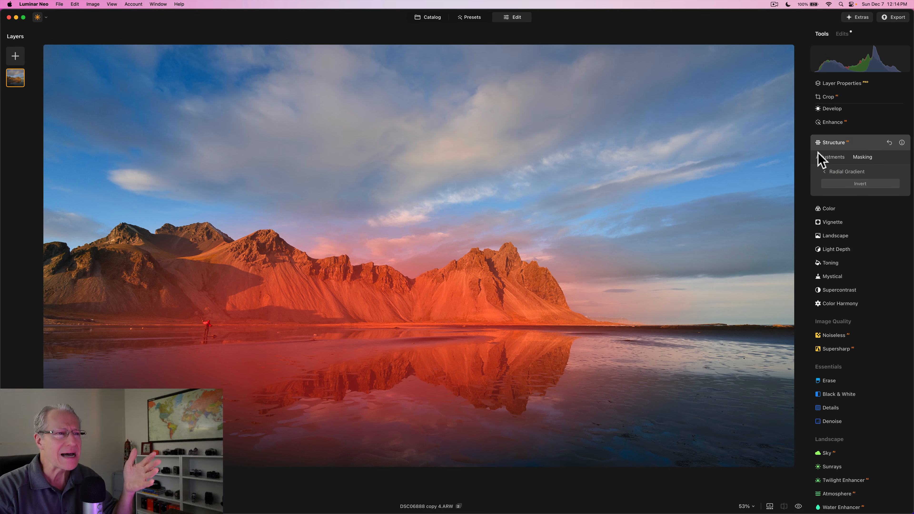
{"action": "mouse_move", "coordinate": [522, 252]}
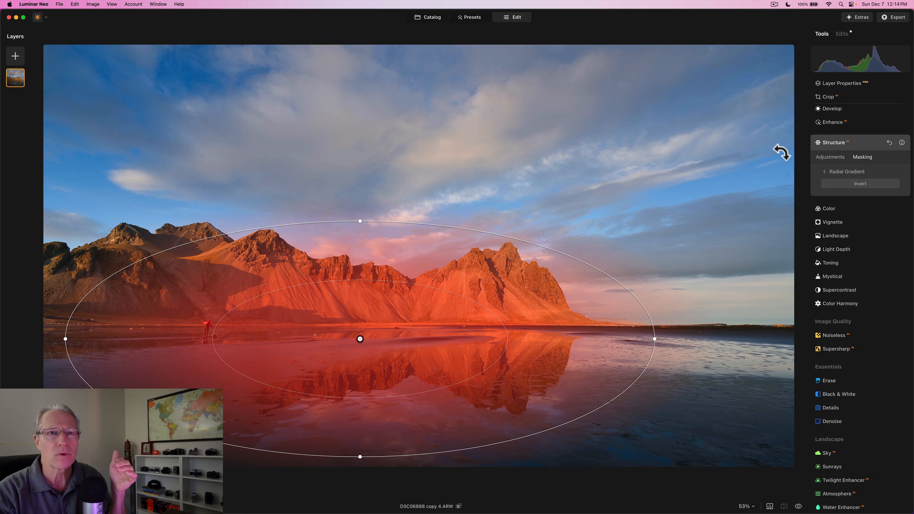
- Set the masked Structure amount to 49 and compare the photo repeatedly with and without it
{"action": "left_click", "coordinate": [822, 157]}
{"action": "left_click_drag", "start_coordinate": [859, 183], "coordinate": [878, 185]}
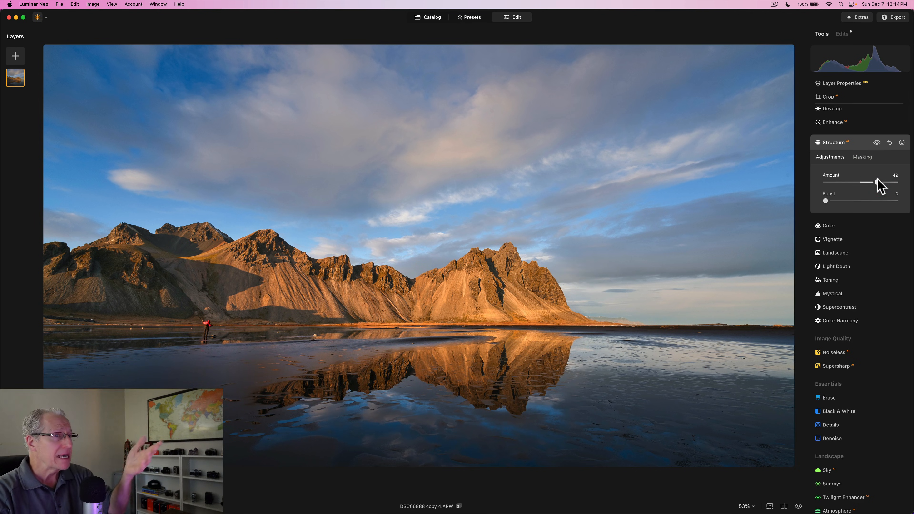
{"action": "left_click", "coordinate": [876, 143]}
{"action": "left_click", "coordinate": [876, 143]}
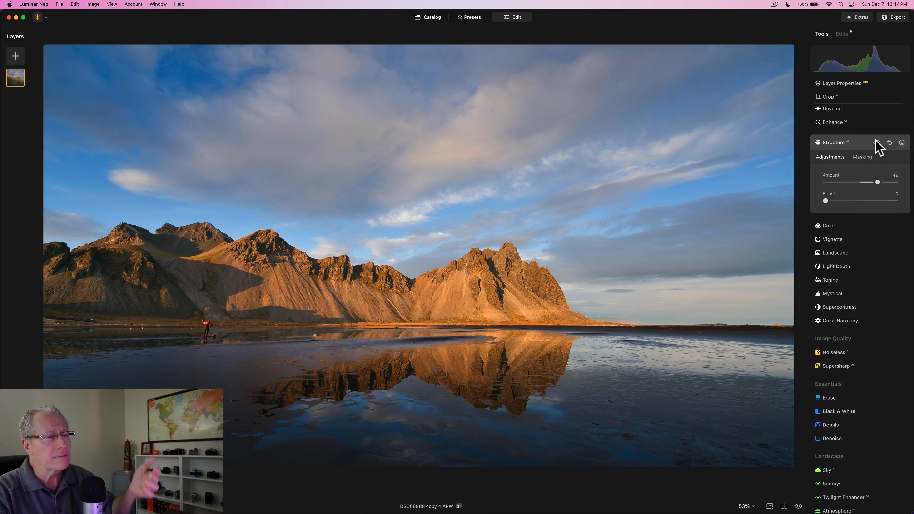
{"action": "left_click", "coordinate": [876, 143]}
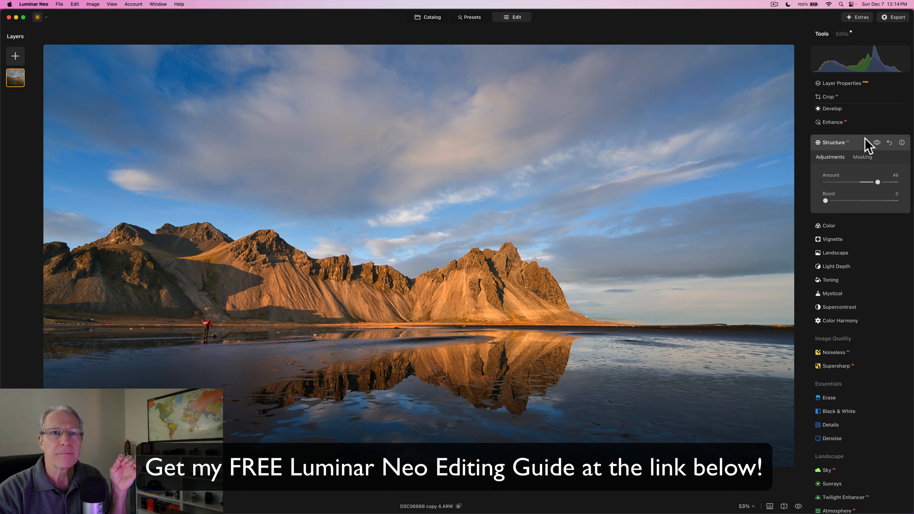
{"action": "left_click", "coordinate": [877, 143]}
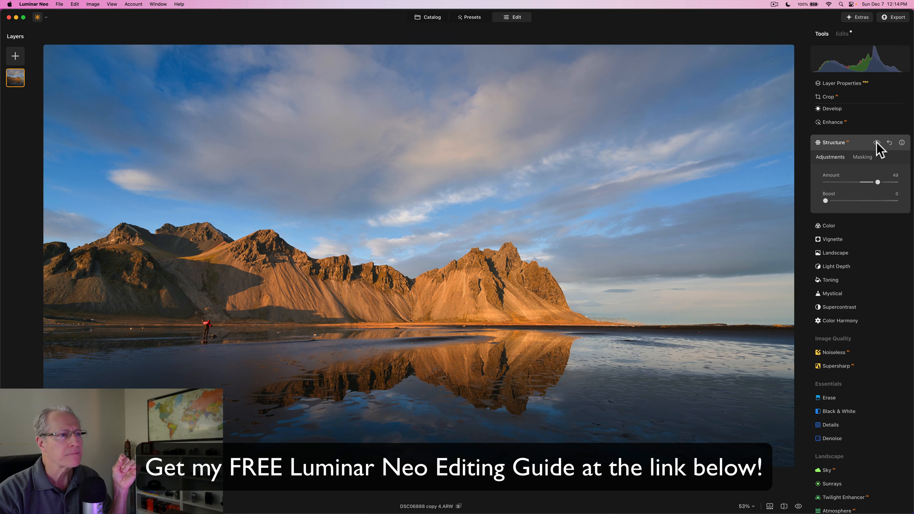
{"action": "left_click", "coordinate": [877, 142]}
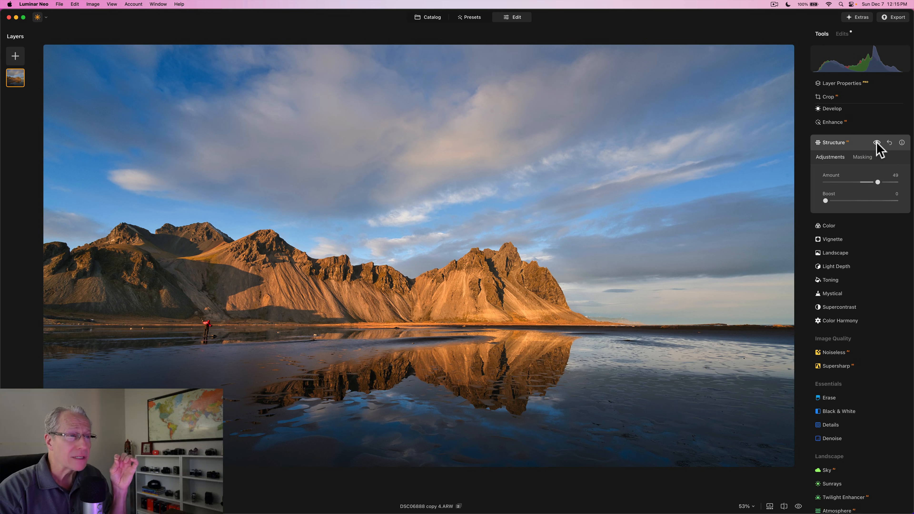
- Close the Structure tool and compare the whole edit with the unedited original photo
{"action": "left_click", "coordinate": [858, 146]}
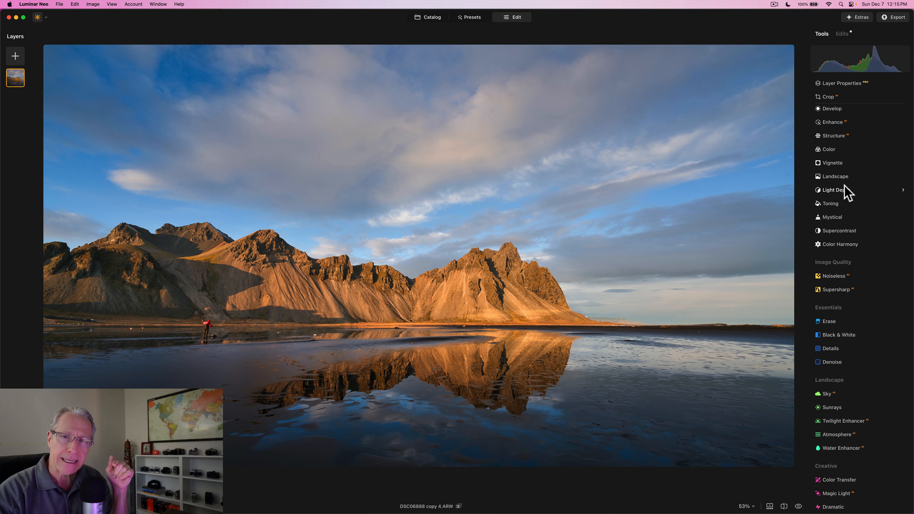
{"action": "key", "text": "backslash"}
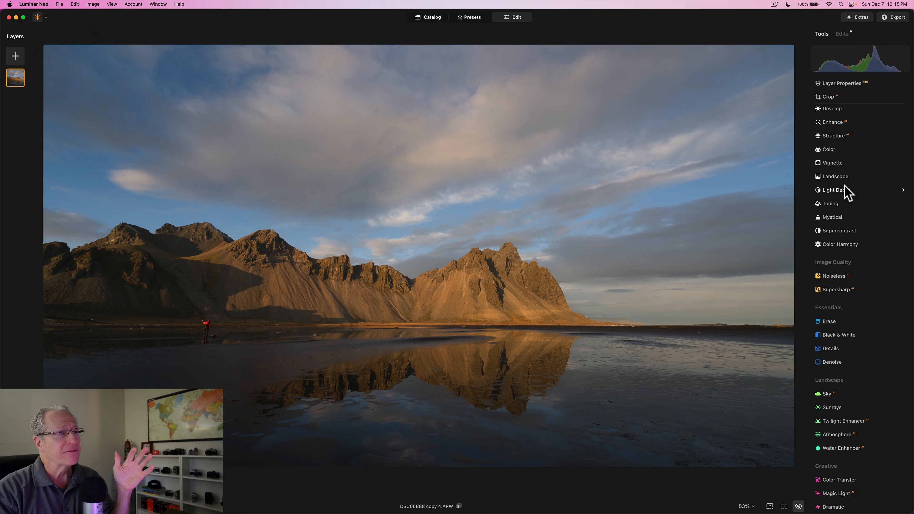
{"action": "key", "text": "backslash"}
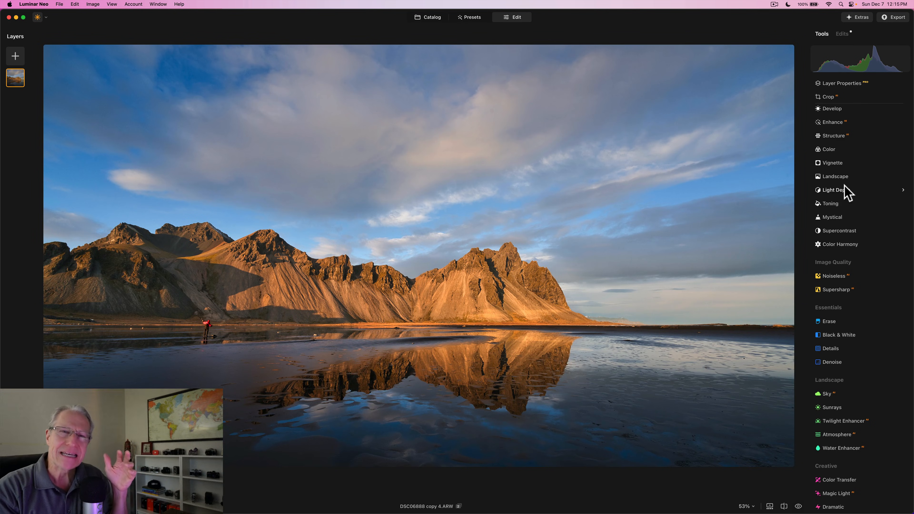
- In the Enhance tool, set the Accent to 39
{"action": "left_click", "coordinate": [834, 123]}
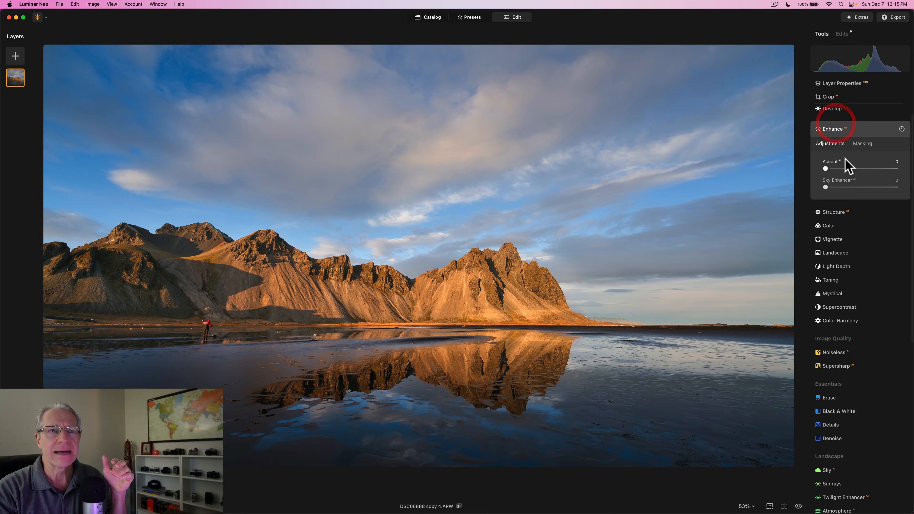
{"action": "left_click_drag", "start_coordinate": [847, 168], "coordinate": [852, 168]}
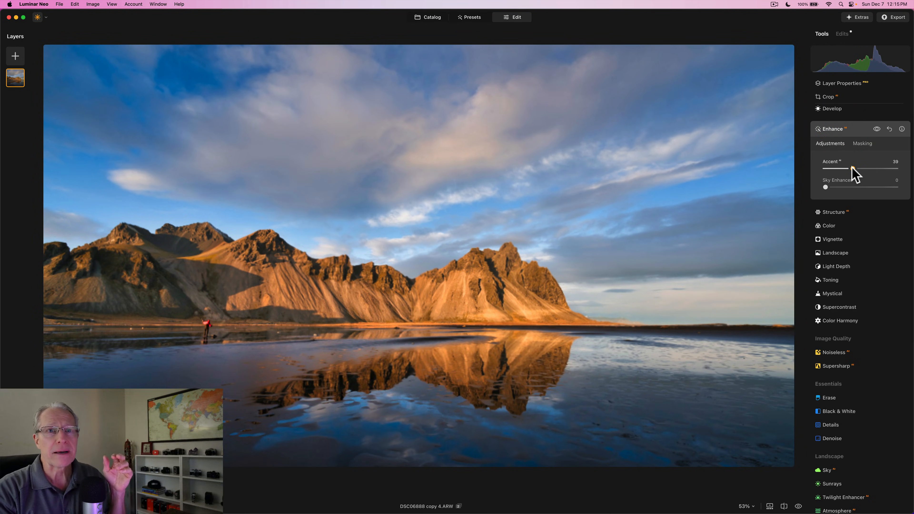
{"action": "left_click", "coordinate": [852, 168]}
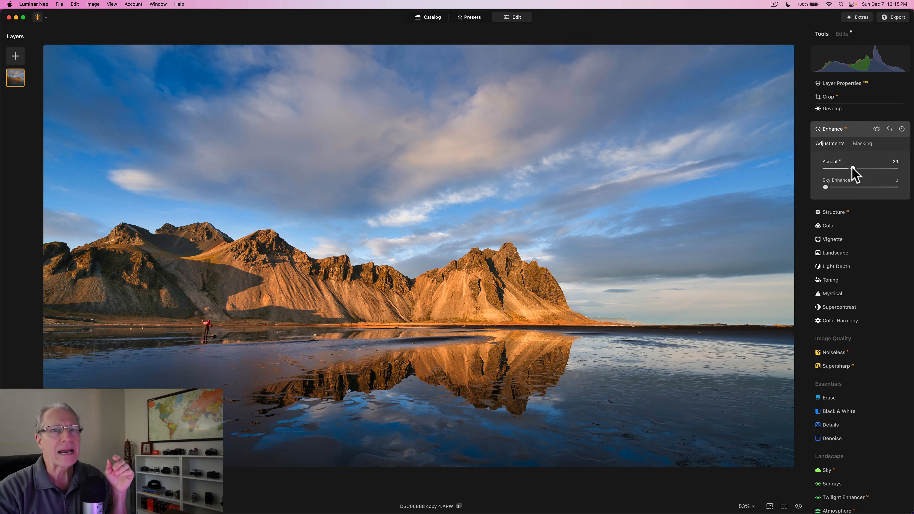
- Add a luminosity mask to Enhance, limiting the luminance range to the brighter tones with a gradual falloff toward the darks
{"action": "left_click", "coordinate": [864, 144]}
{"action": "left_click", "coordinate": [836, 209]}
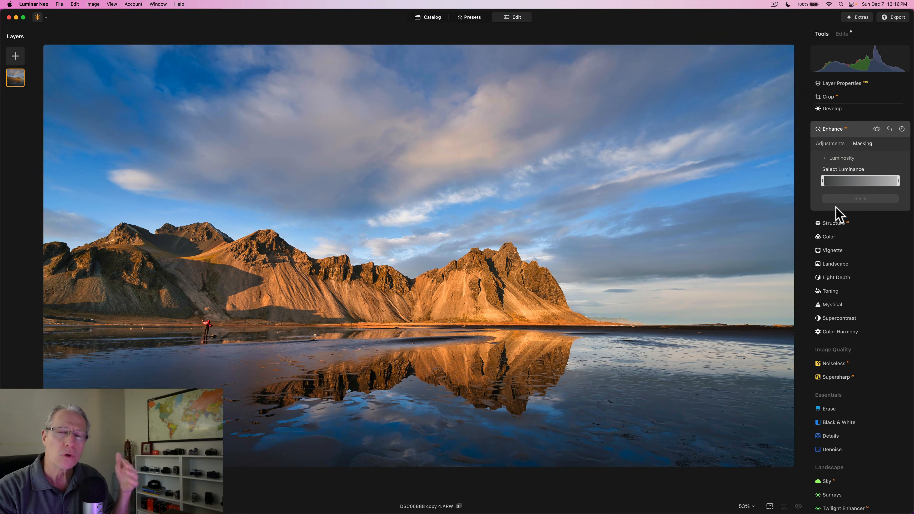
{"action": "mouse_move", "coordinate": [824, 181]}
{"action": "left_mouse_down"}
{"action": "mouse_move", "coordinate": [875, 181]}
{"action": "mouse_move", "coordinate": [856, 189]}
{"action": "left_mouse_up"}
{"action": "mouse_move", "coordinate": [875, 185]}
{"action": "left_mouse_down"}
{"action": "mouse_move", "coordinate": [864, 185]}
{"action": "mouse_move", "coordinate": [898, 186]}
{"action": "mouse_move", "coordinate": [856, 180]}
{"action": "mouse_move", "coordinate": [872, 184]}
{"action": "mouse_move", "coordinate": [851, 189]}
{"action": "left_mouse_up"}
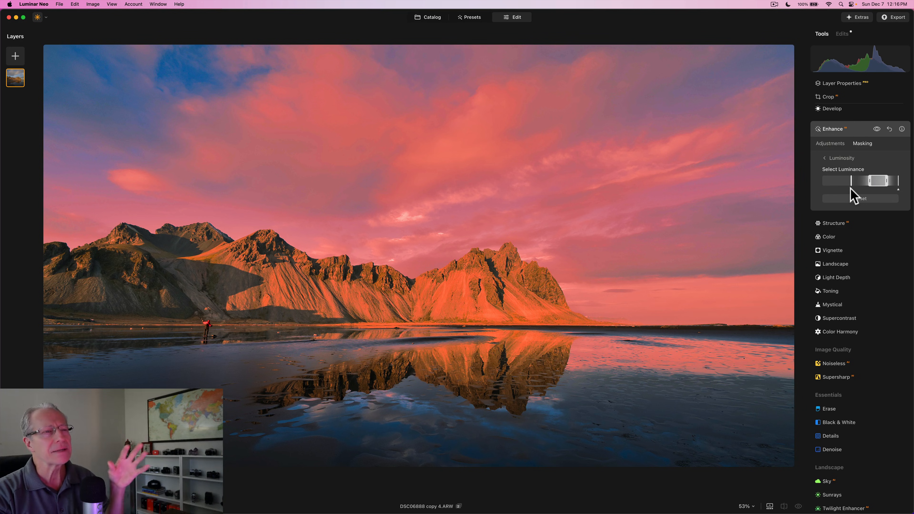
{"action": "left_click", "coordinate": [899, 189]}
{"action": "left_click", "coordinate": [899, 189]}
{"action": "left_click_drag", "start_coordinate": [869, 181], "coordinate": [880, 181]}
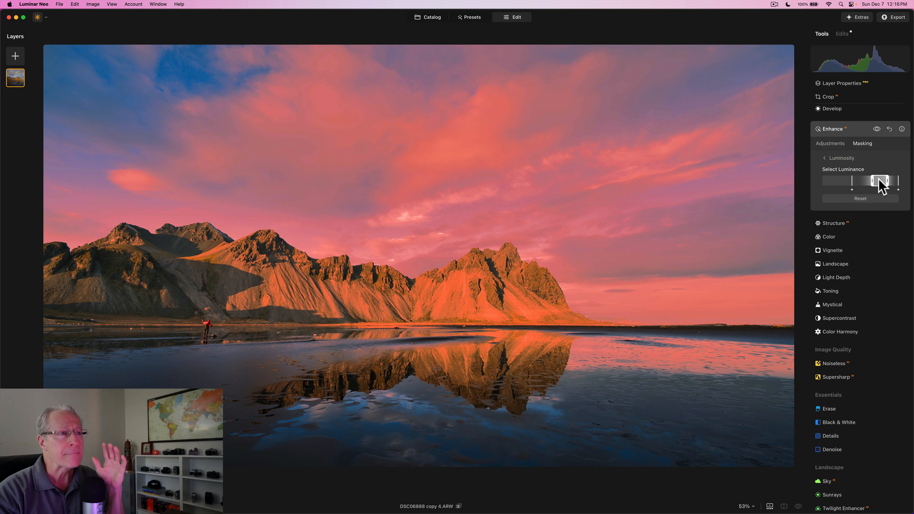
{"action": "left_click_drag", "start_coordinate": [888, 181], "coordinate": [891, 181]}
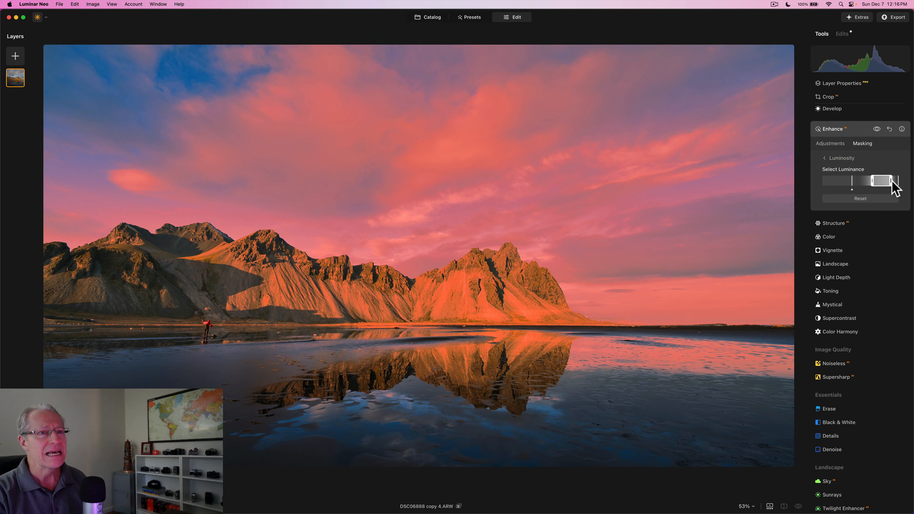
- Compare the photo with and without the masked Enhance effect, and raise the Accent to 50
{"action": "left_click", "coordinate": [832, 144]}
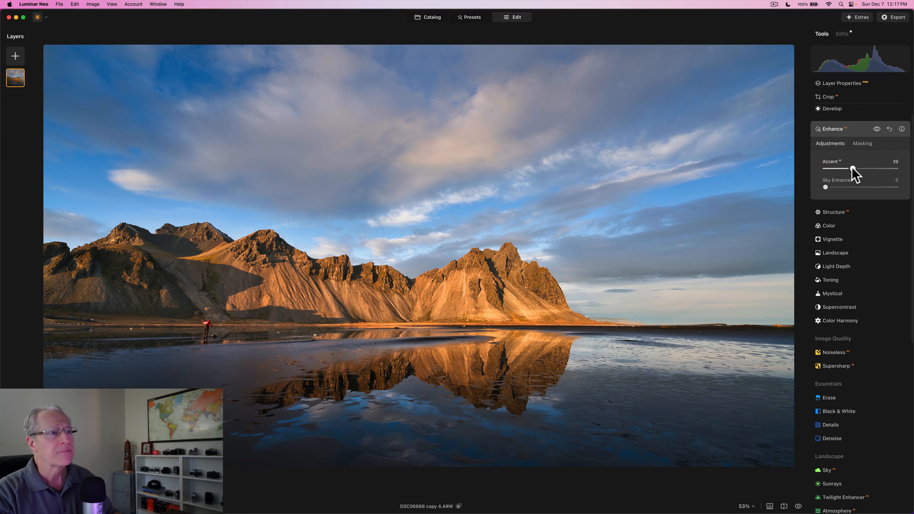
{"action": "left_click", "coordinate": [877, 129]}
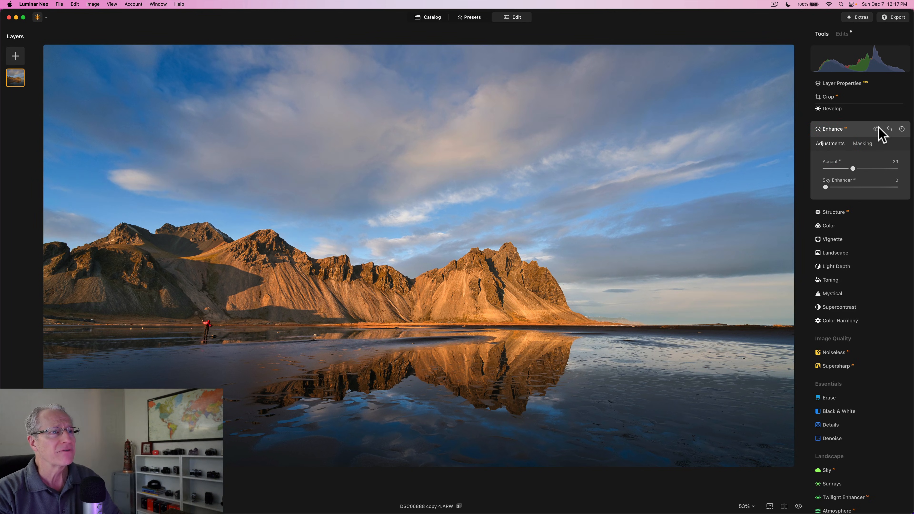
{"action": "left_click", "coordinate": [878, 129]}
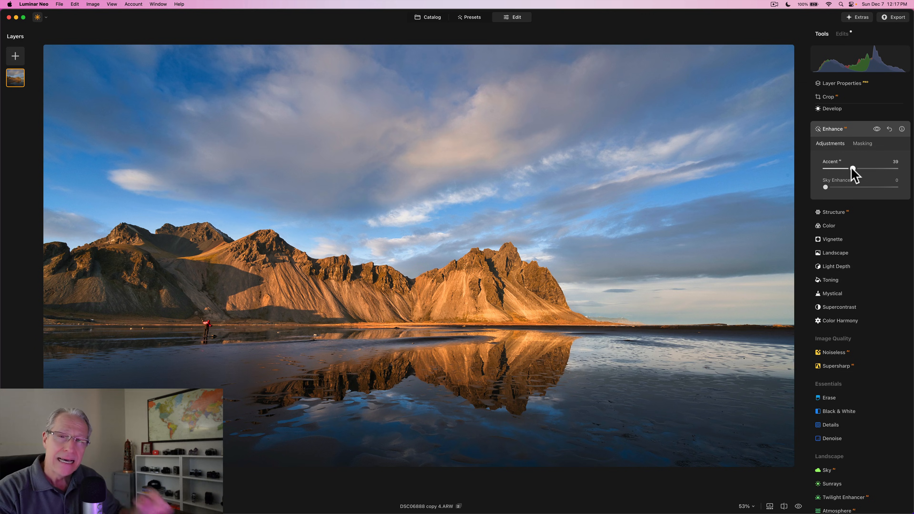
{"action": "left_click_drag", "start_coordinate": [852, 168], "coordinate": [861, 168]}
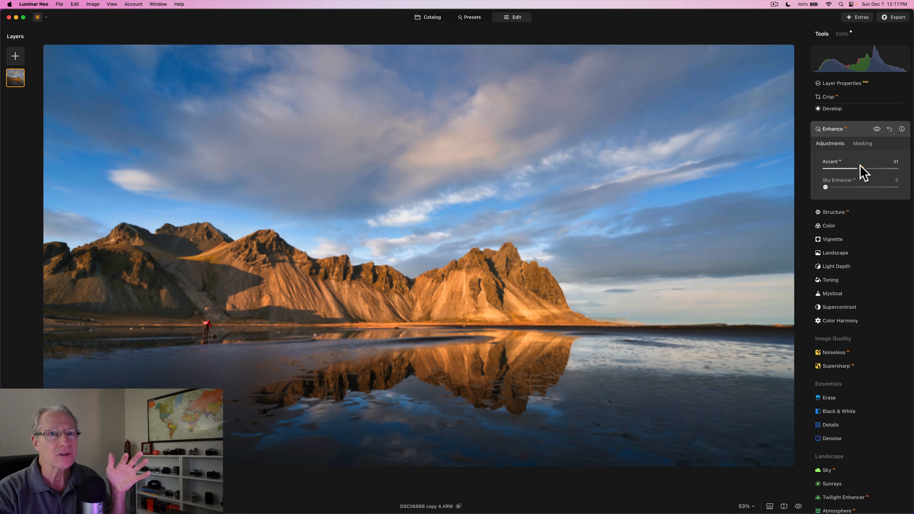
{"action": "left_click", "coordinate": [860, 168]}
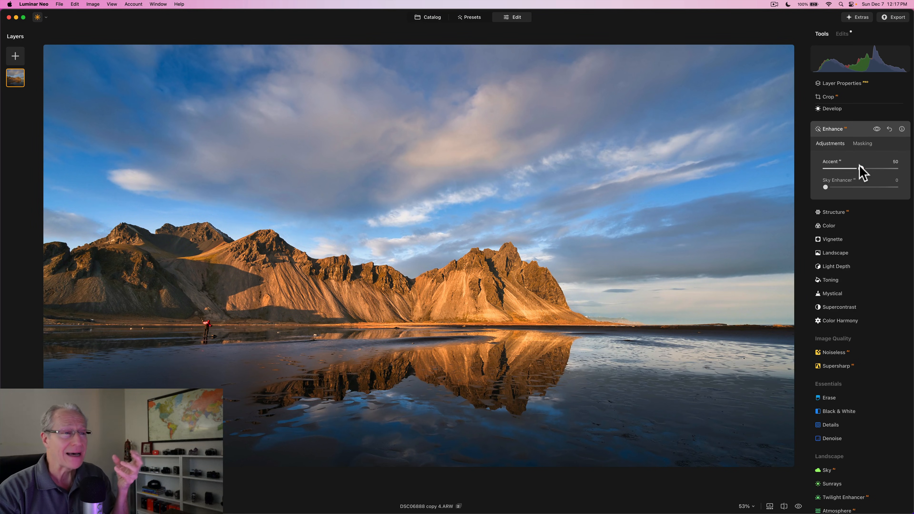
- Compare the photo repeatedly with and without the Enhance effect at the stronger Accent
{"action": "left_click", "coordinate": [876, 130]}
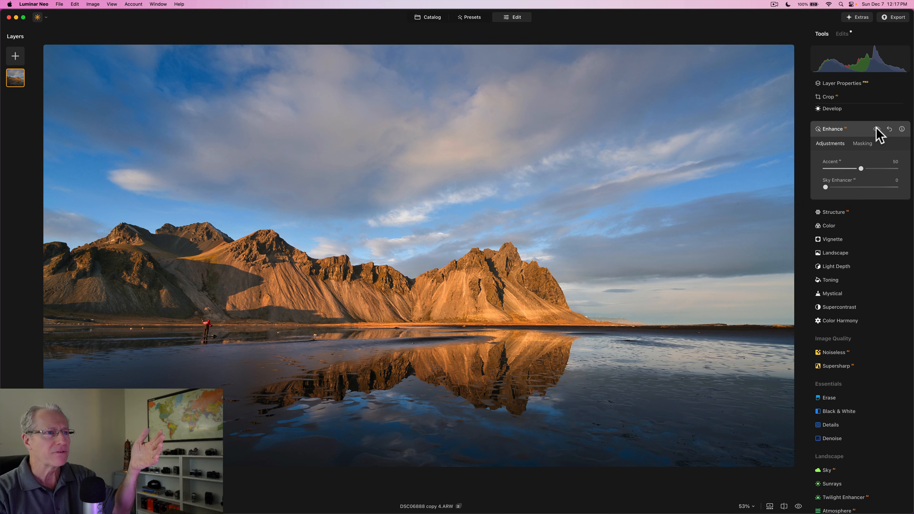
{"action": "left_click", "coordinate": [876, 130]}
{"action": "left_click", "coordinate": [877, 130]}
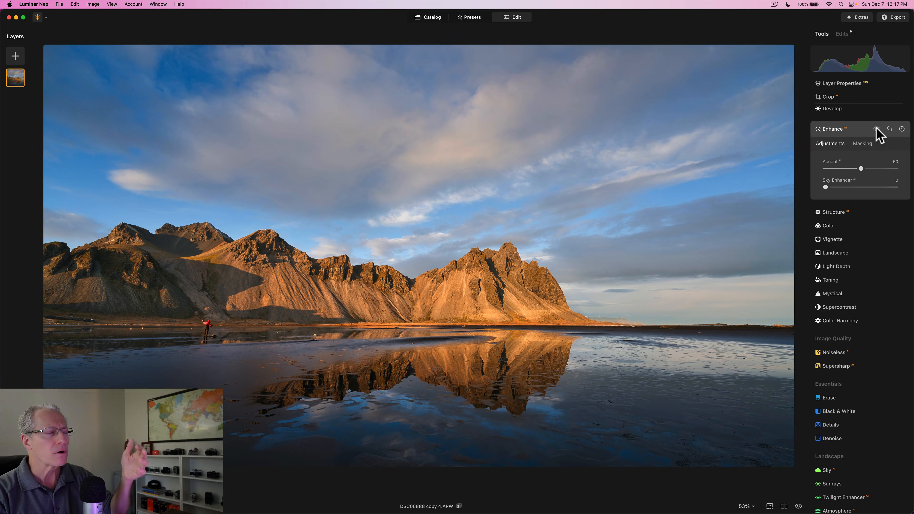
{"action": "left_click", "coordinate": [877, 130]}
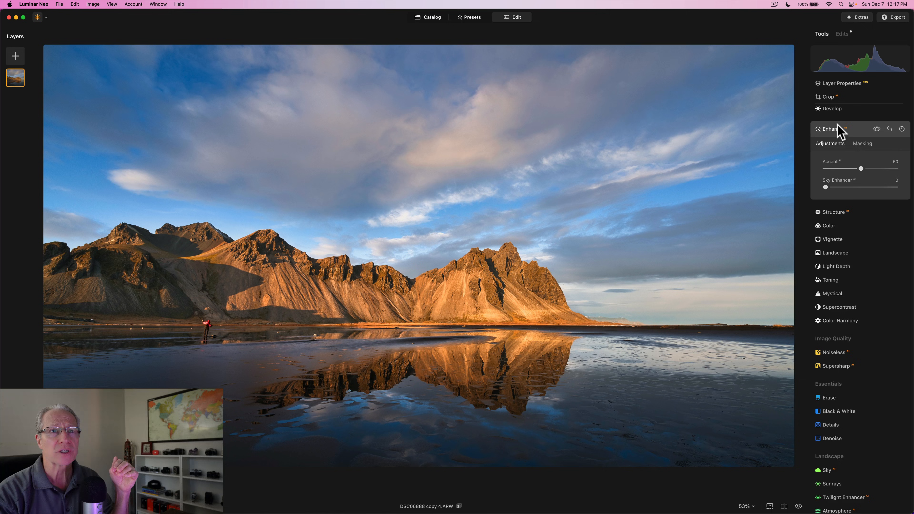
- Close the Enhance tool and compare the finished edit with the unedited original photo
{"action": "left_click", "coordinate": [855, 129]}
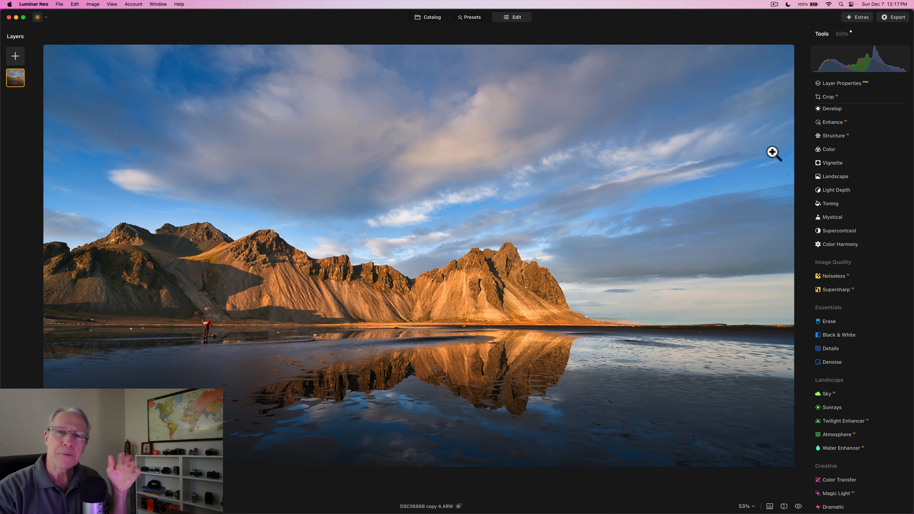
{"action": "key", "text": "backslash"}
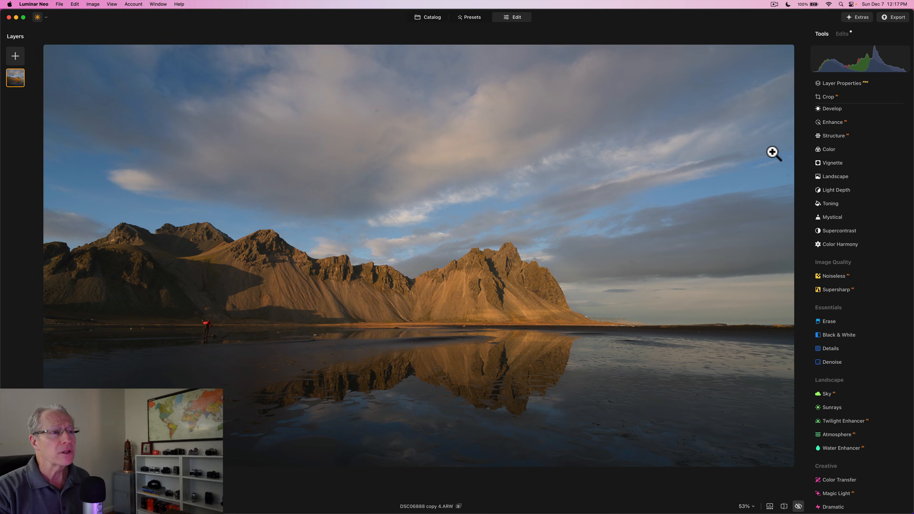
{"action": "key", "text": "backslash"}
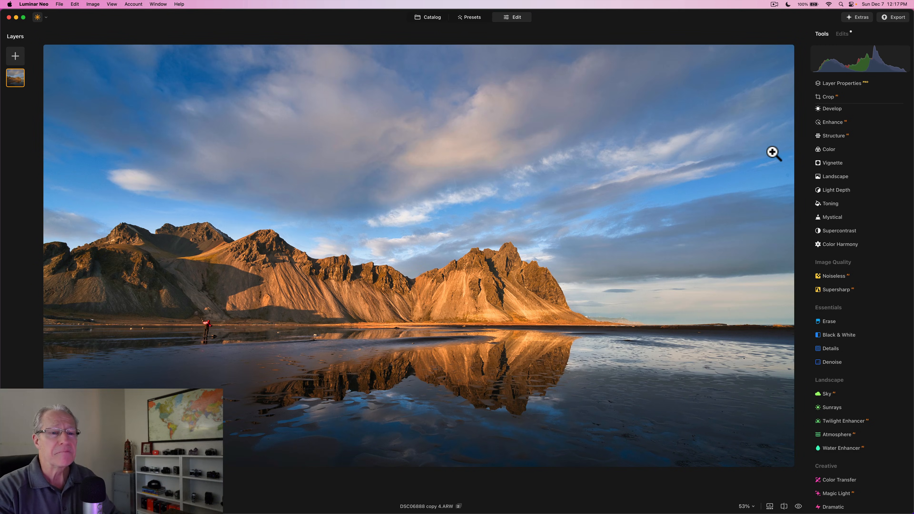